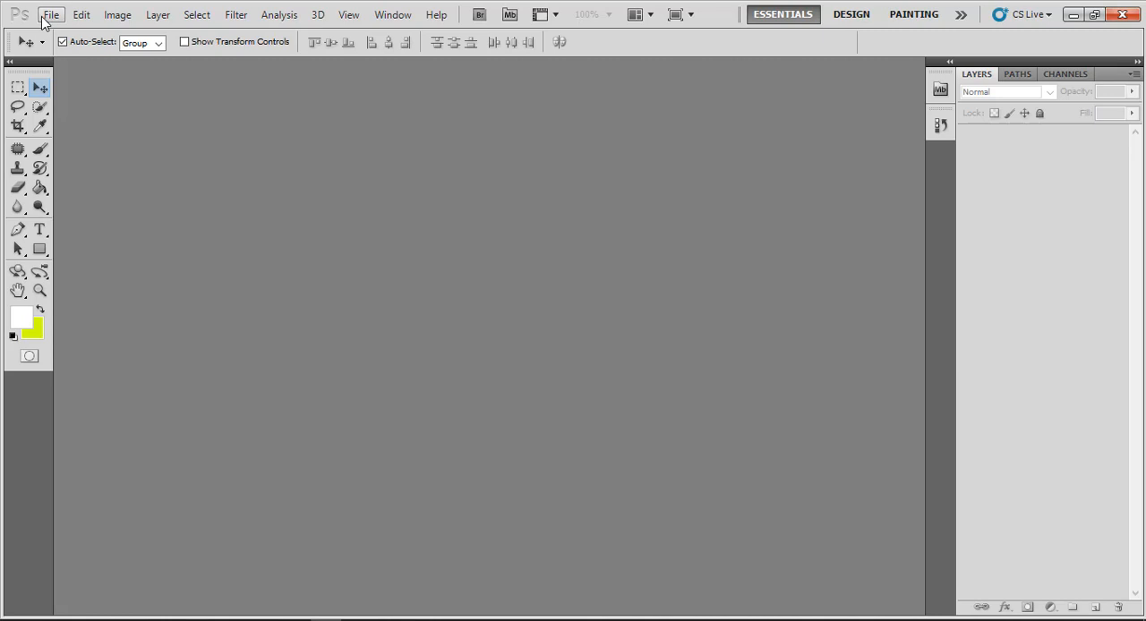
# Open images.jpg, maxresdefault.jpg and images (1).jpg from the Desktop together
pyautogui.click(49, 16)
pyautogui.click(67, 47)
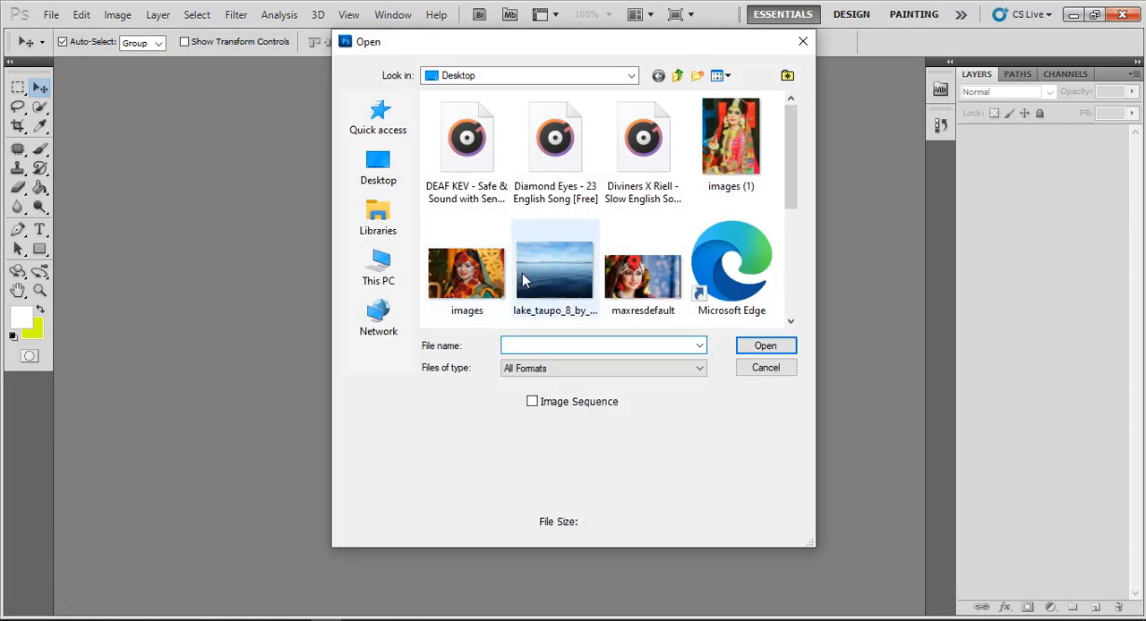
pyautogui.click(468, 269)
pyautogui.keyDown('ctrl'); pyautogui.click(643, 273); pyautogui.keyUp('ctrl')
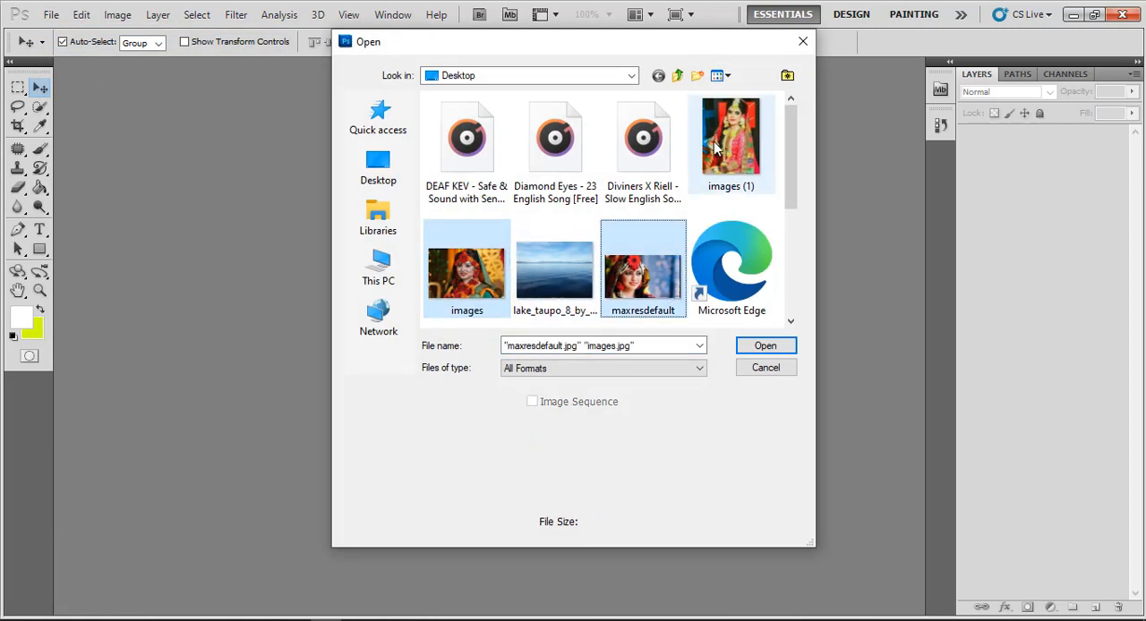
pyautogui.keyDown('ctrl'); pyautogui.click(730, 138); pyautogui.keyUp('ctrl')
pyautogui.click(765, 346)
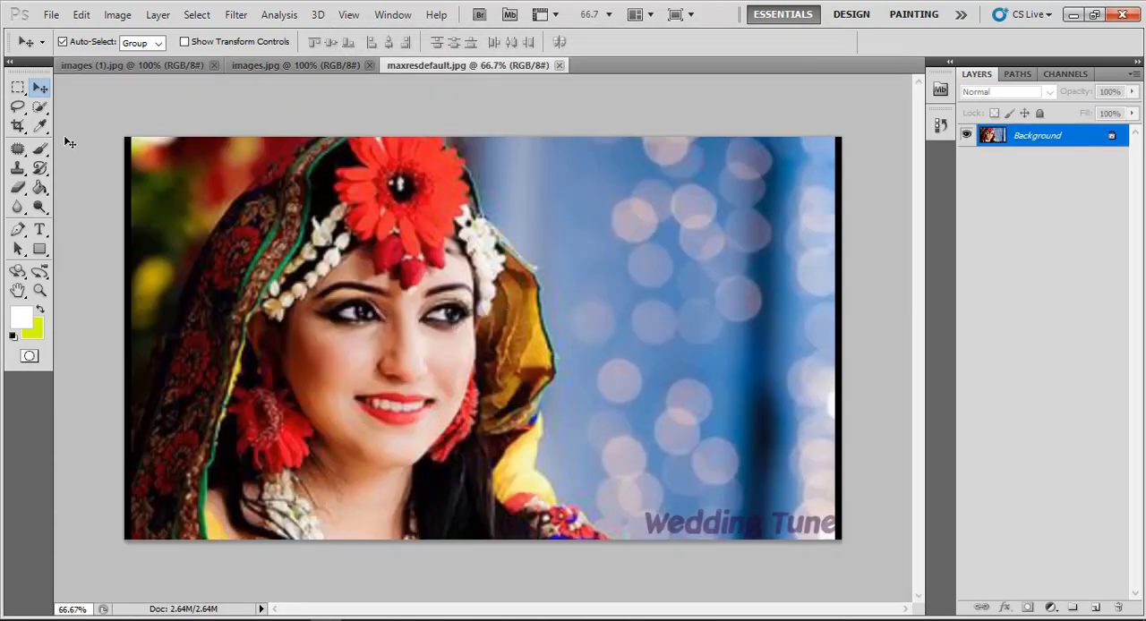
# Crop maxresdefault.jpg around the woman, cutting away the right part of the background with the Wedding Tune text
pyautogui.click(19, 126)
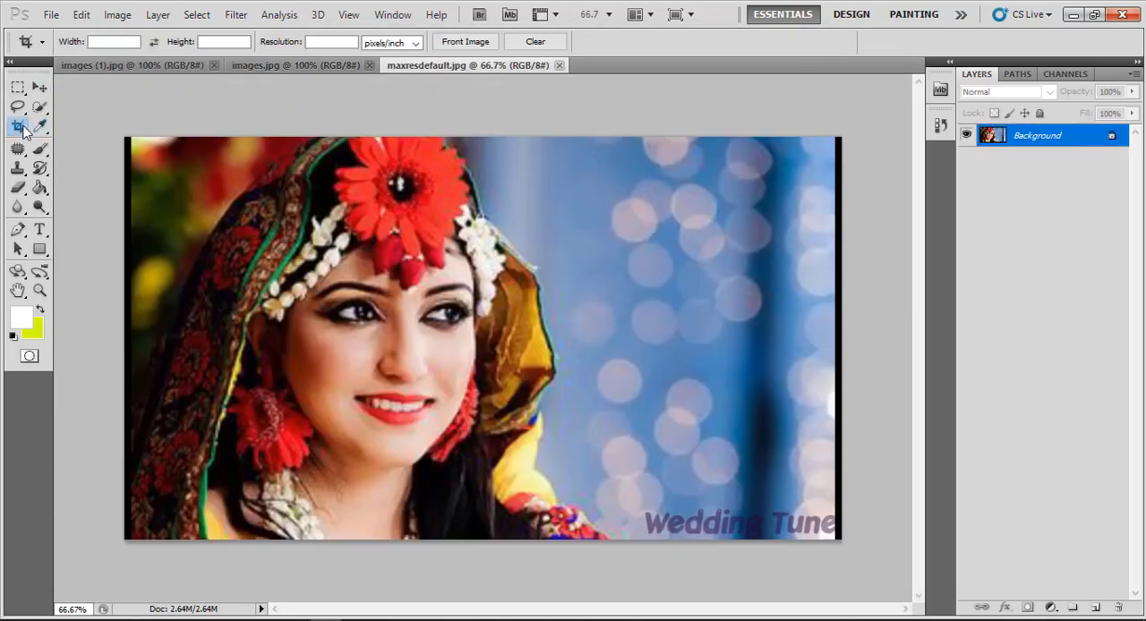
pyautogui.moveTo(130, 137); pyautogui.dragTo(639, 561)
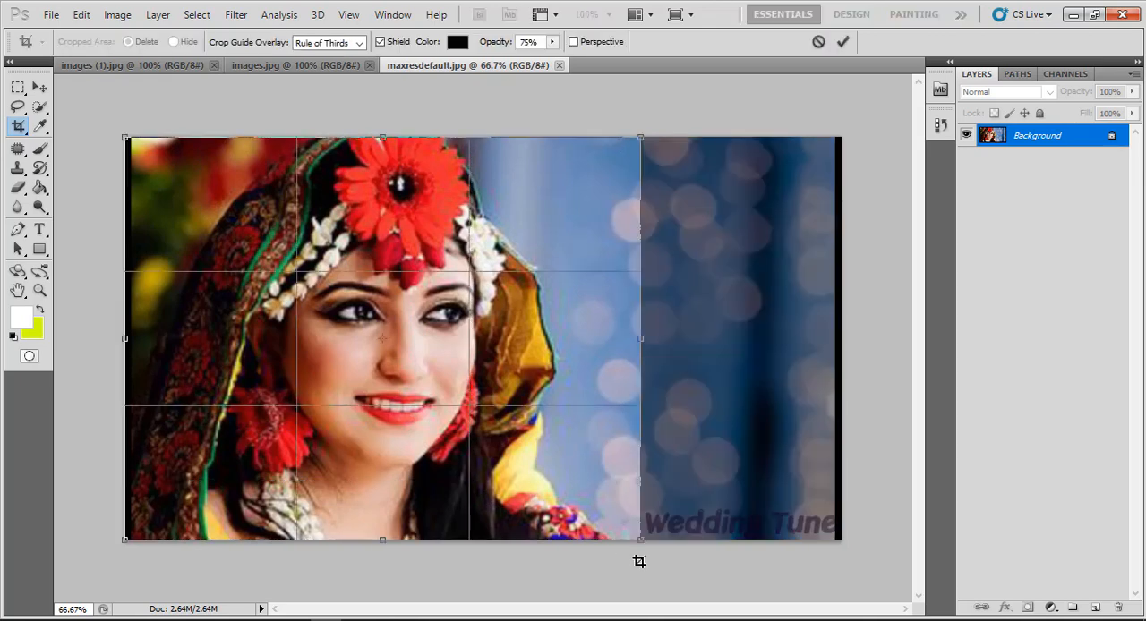
pyautogui.press('Right')
pyautogui.press('Right')
pyautogui.press('Right')
pyautogui.press('Right')
pyautogui.press('Right')
pyautogui.press('Right')
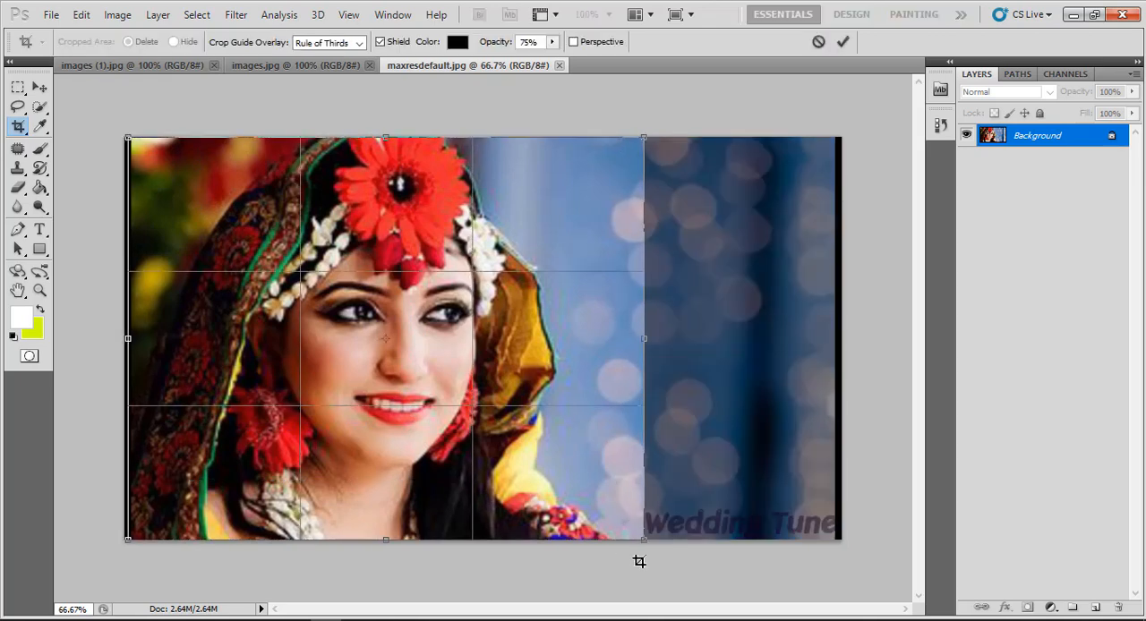
pyautogui.press('Return')
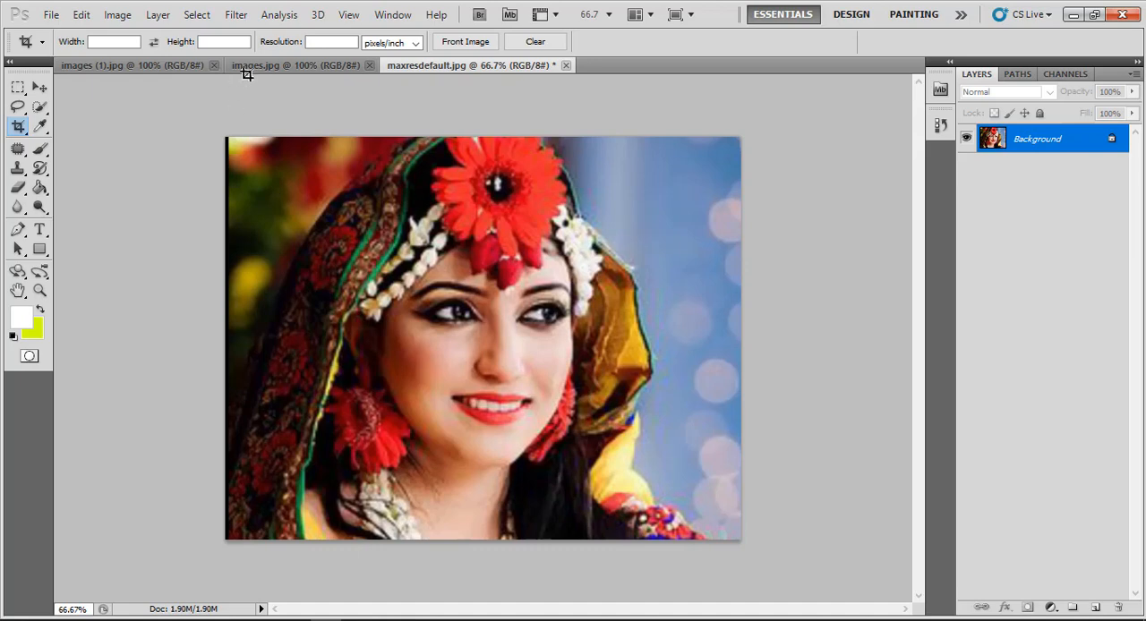
pyautogui.click(260, 67)
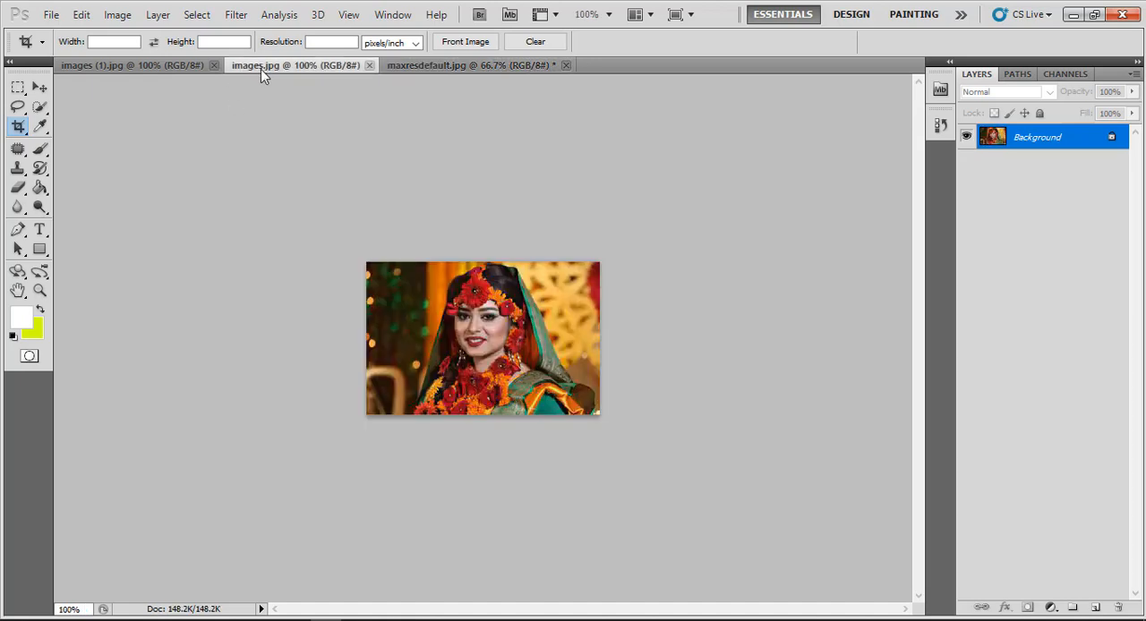
pyautogui.click(145, 66)
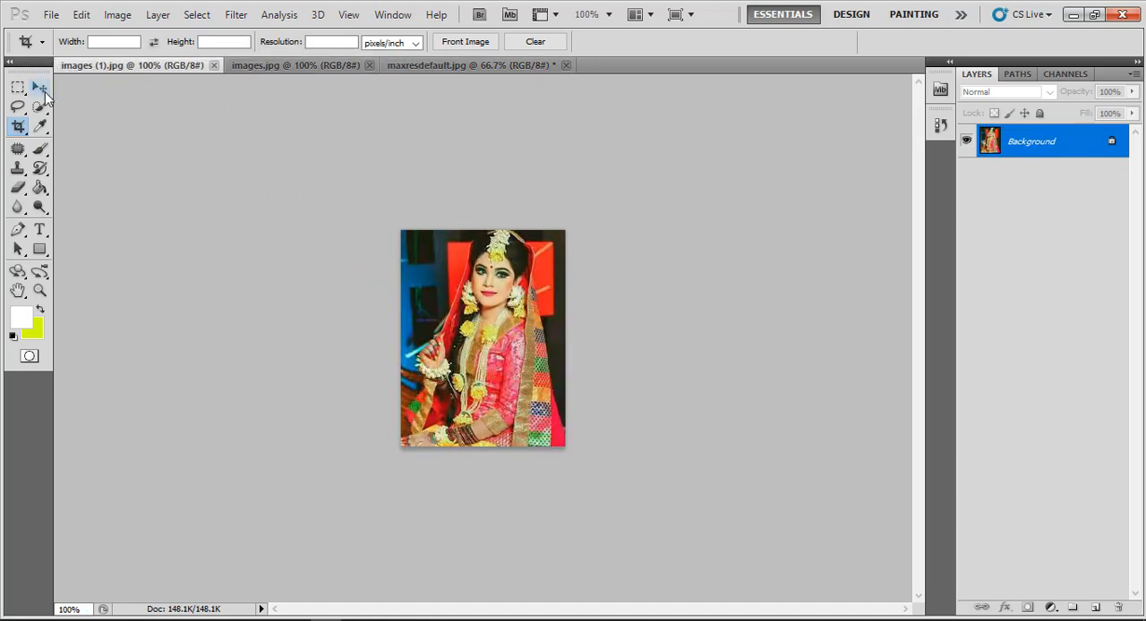
pyautogui.press('v')
pyautogui.click(526, 65)
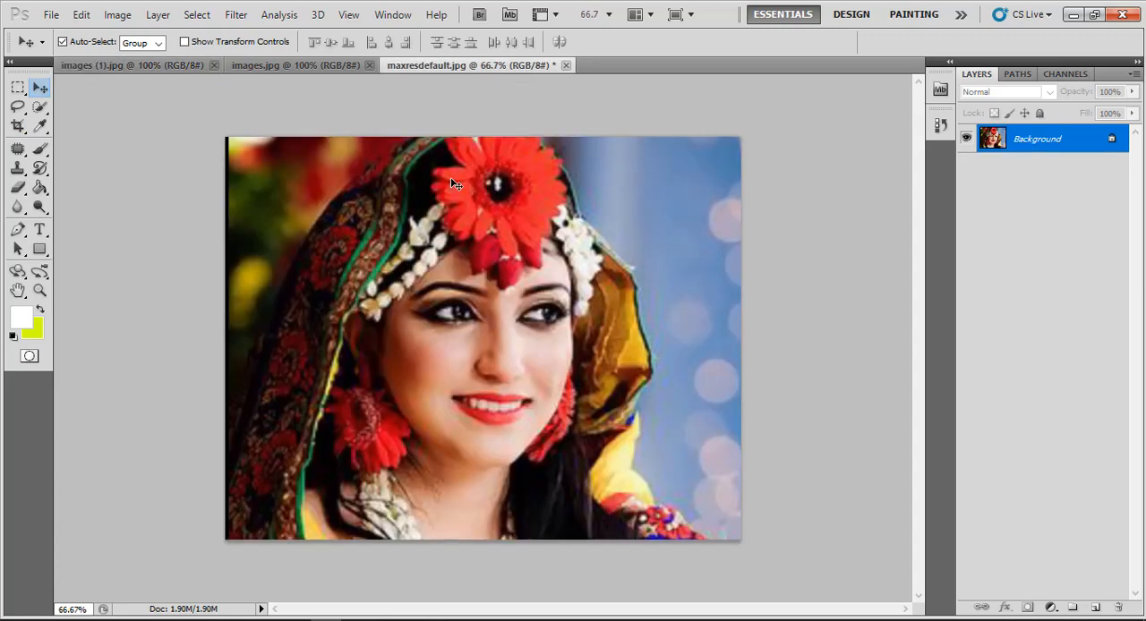
# Create a new 1280 × 720 pixel RGB document at 72 pixels/inch and fill its background with white
pyautogui.click(52, 15)
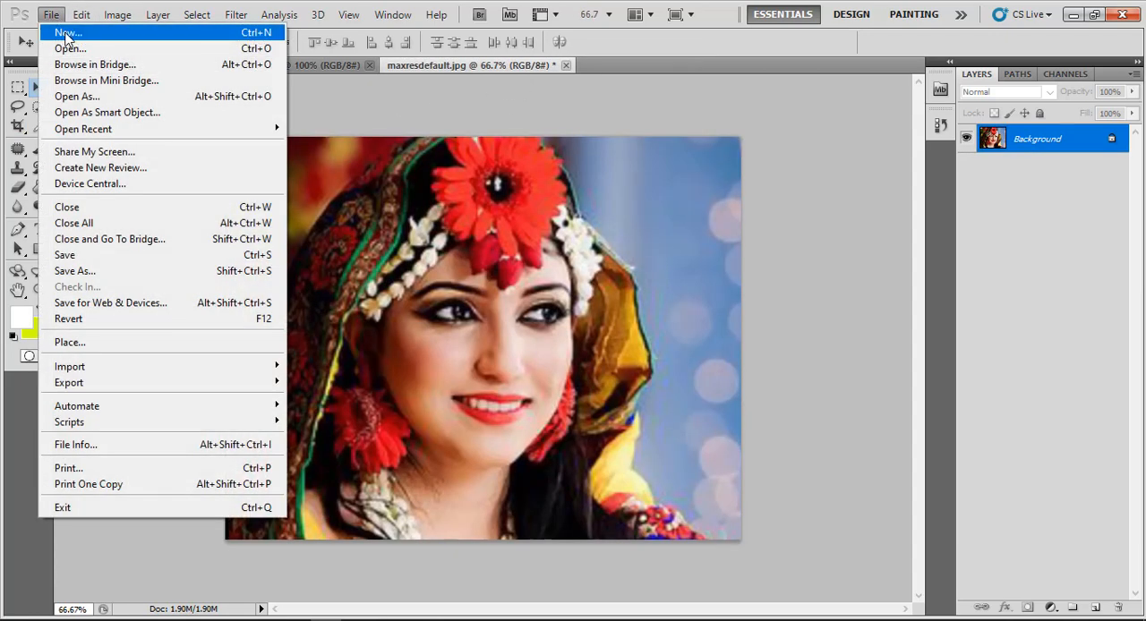
pyautogui.click(68, 34)
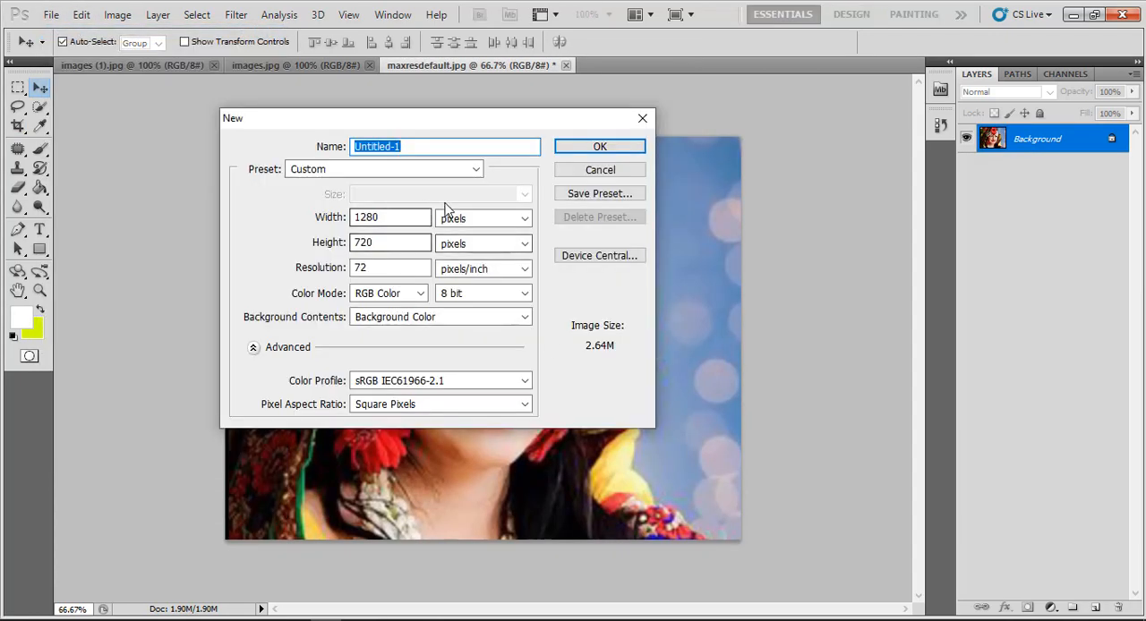
pyautogui.click(597, 149)
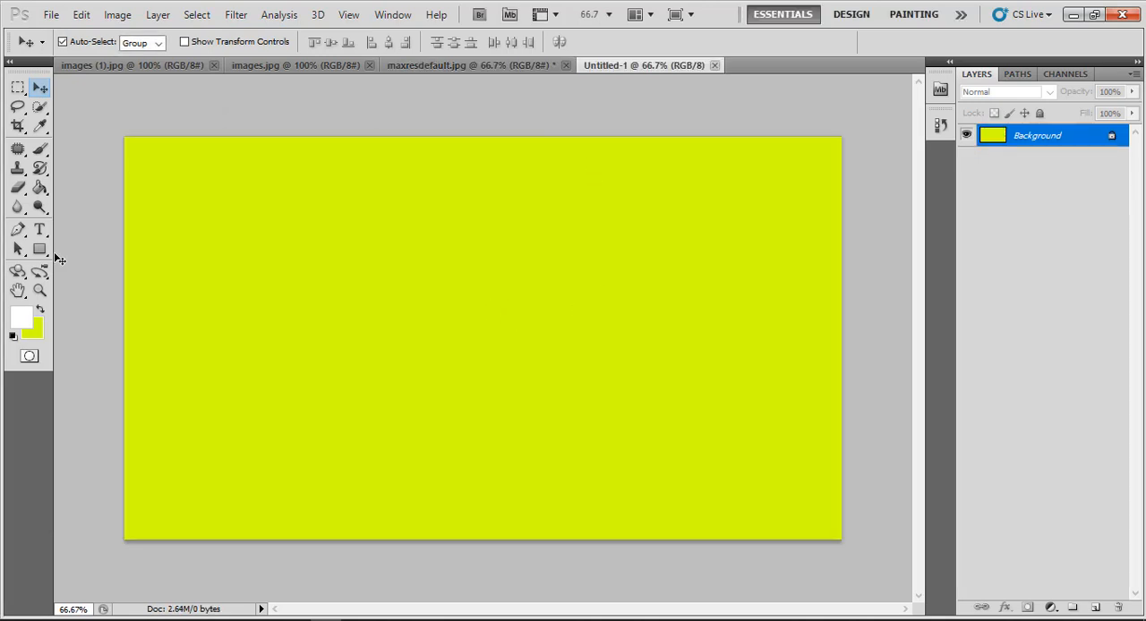
pyautogui.click(39, 190)
pyautogui.click(285, 356)
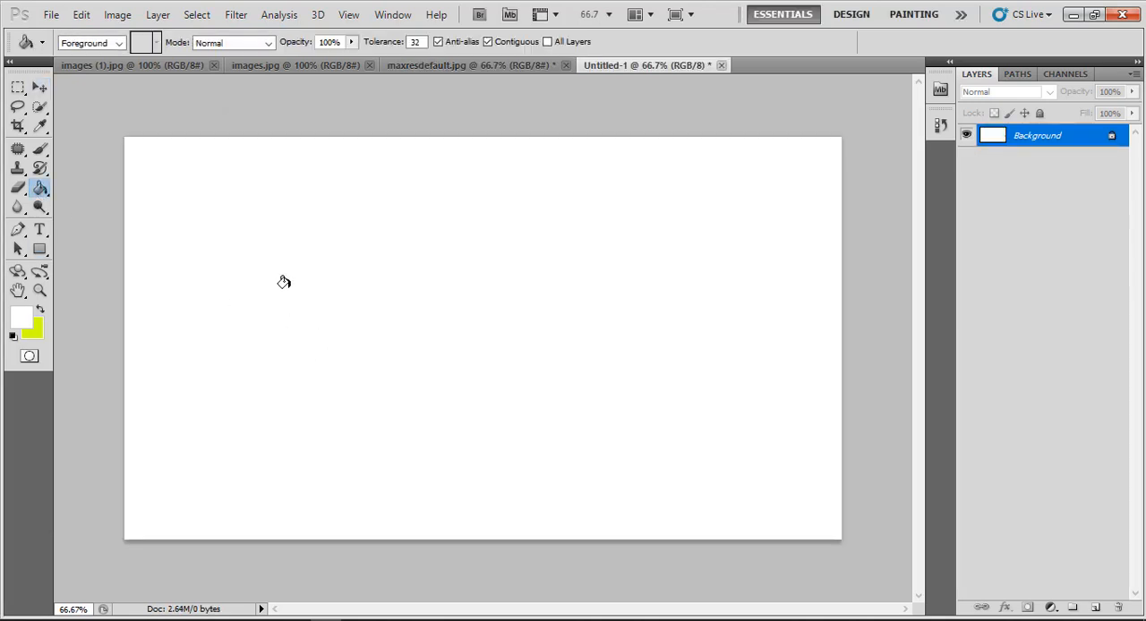
# Copy the cropped maxresdefault.jpg photo into the new white document with the Move tool
pyautogui.click(40, 90)
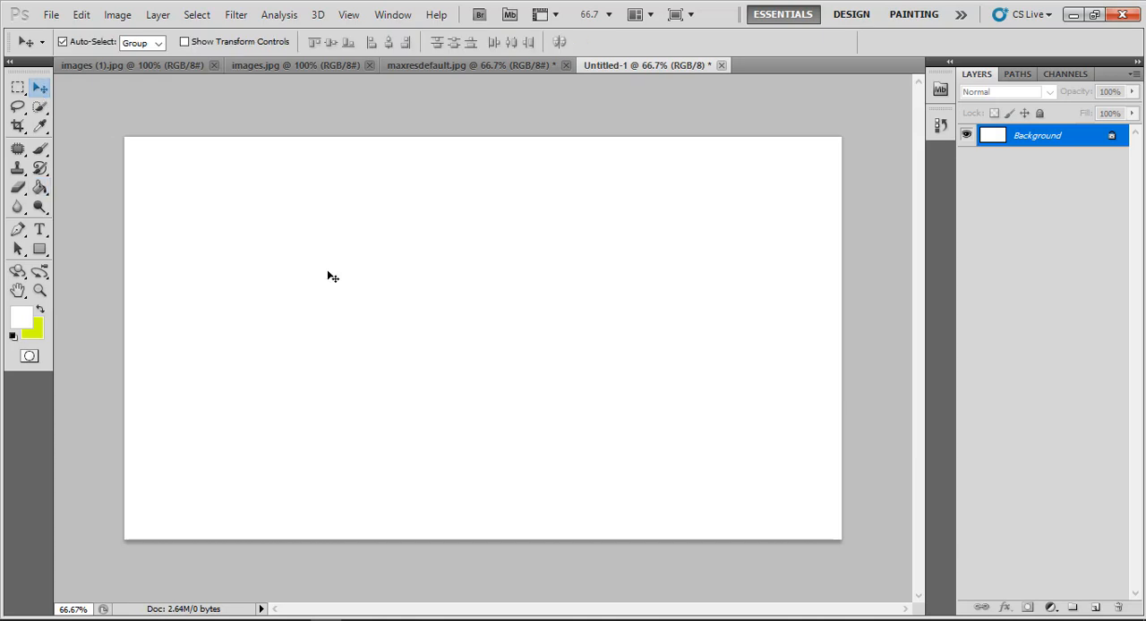
pyautogui.click(464, 63)
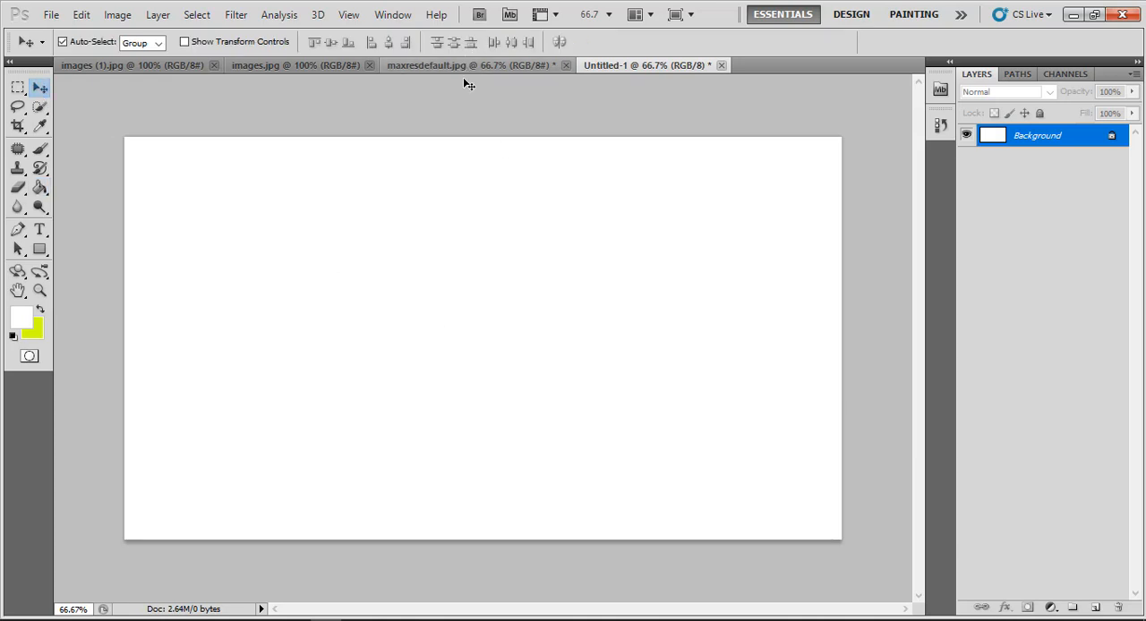
pyautogui.moveTo(638, 68); pyautogui.dragTo(526, 313)
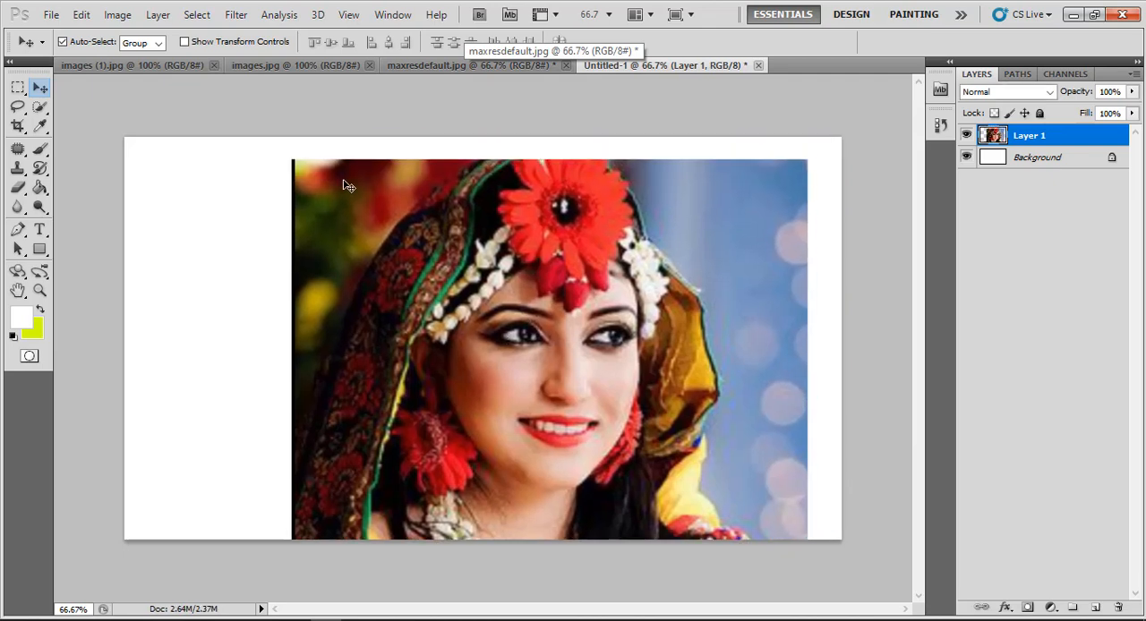
# Transform the placed portrait to about 32% width and 39% height near the canvas centre, skewing its right edge upward about 12°
pyautogui.hotkey('ctrl', 't')
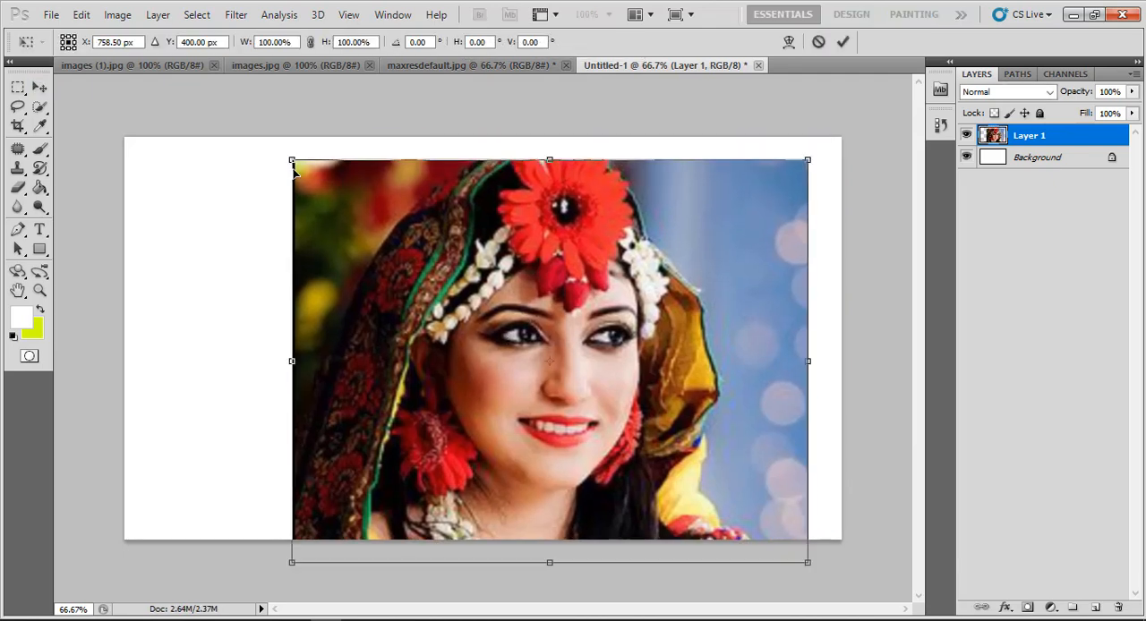
pyautogui.moveTo(291, 161); pyautogui.dragTo(351, 231)
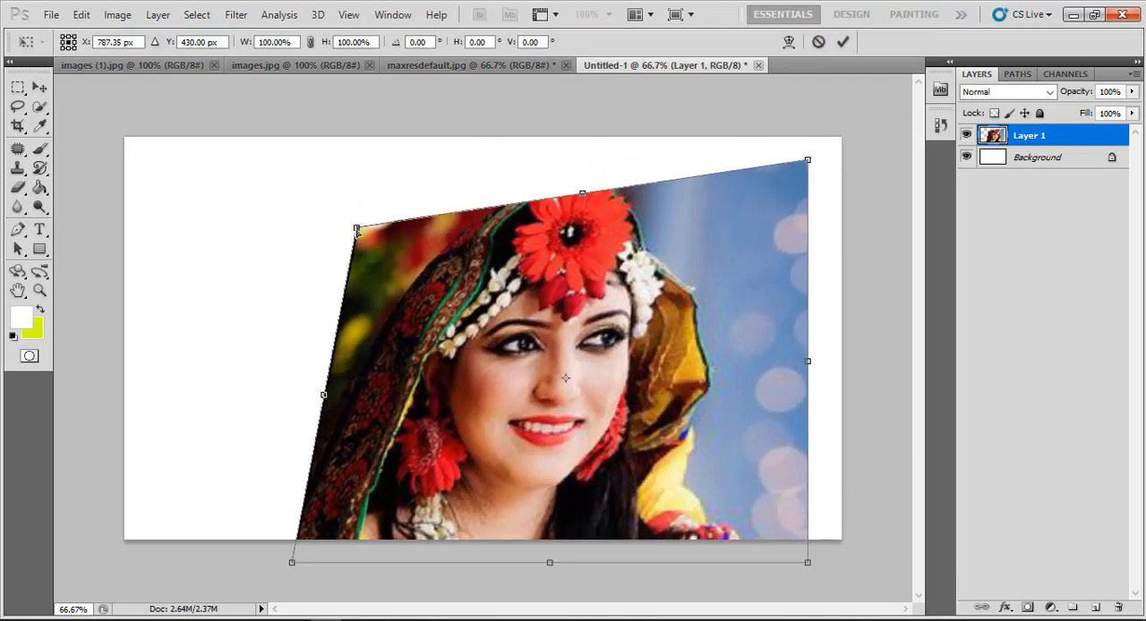
pyautogui.hotkey('ctrl', 'z')
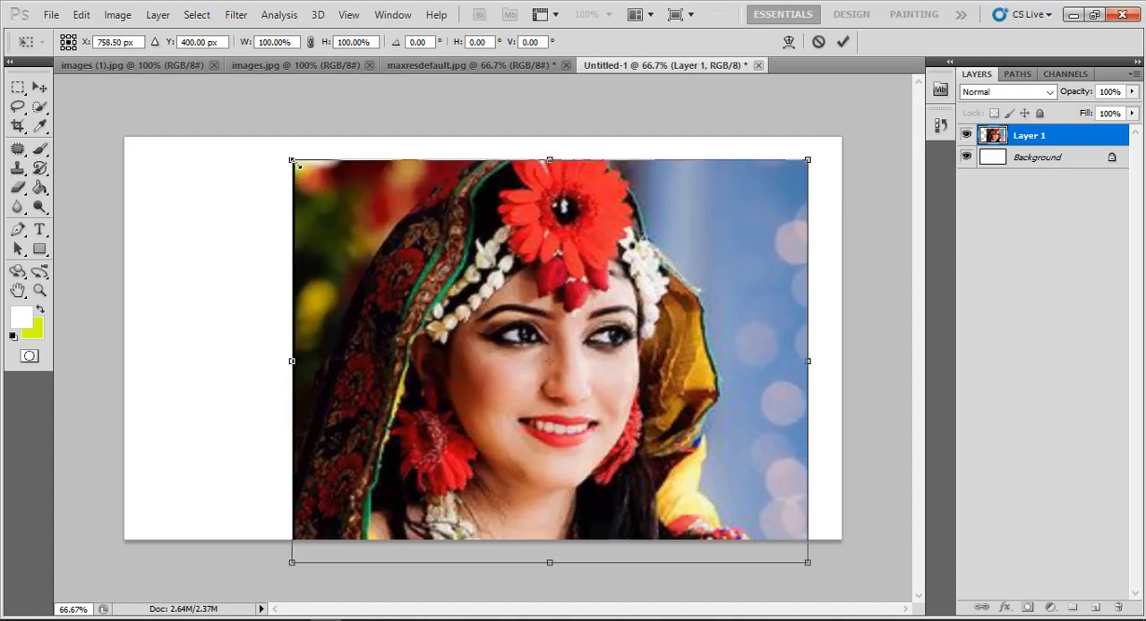
pyautogui.moveTo(295, 165); pyautogui.dragTo(616, 413)
pyautogui.moveTo(711, 465); pyautogui.dragTo(579, 337)
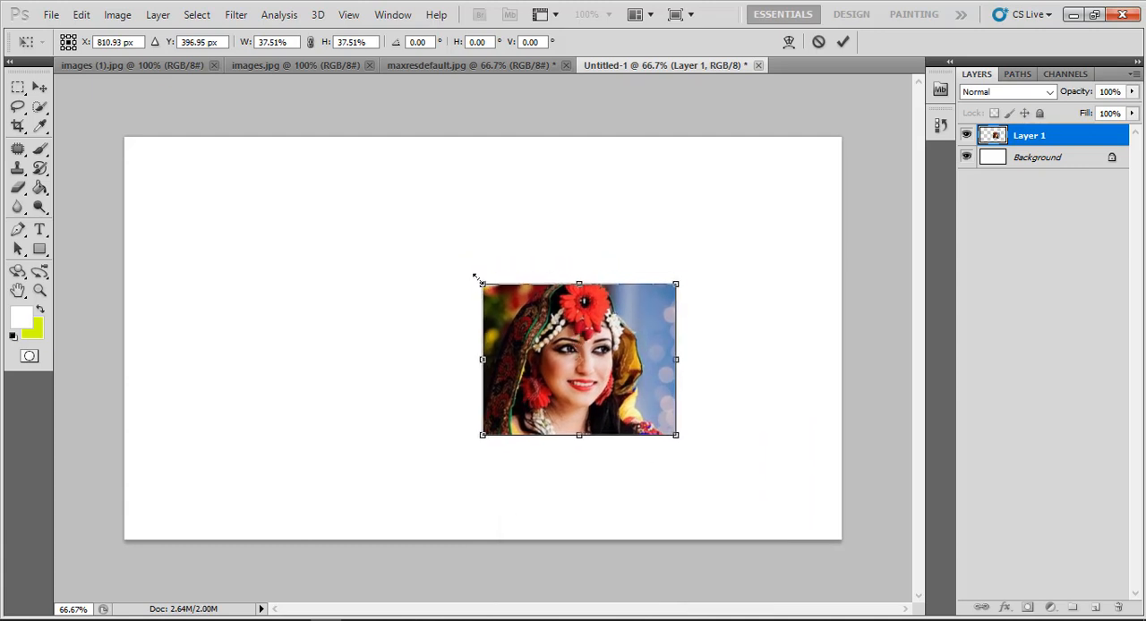
pyautogui.moveTo(477, 278); pyautogui.dragTo(466, 268)
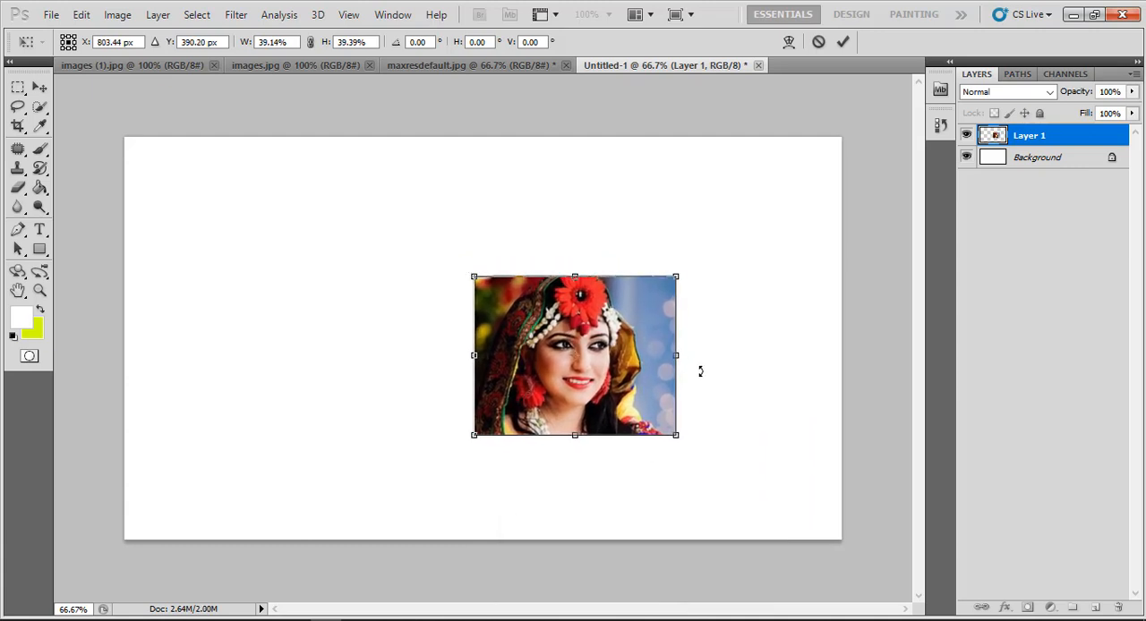
pyautogui.moveTo(677, 356); pyautogui.dragTo(642, 321)
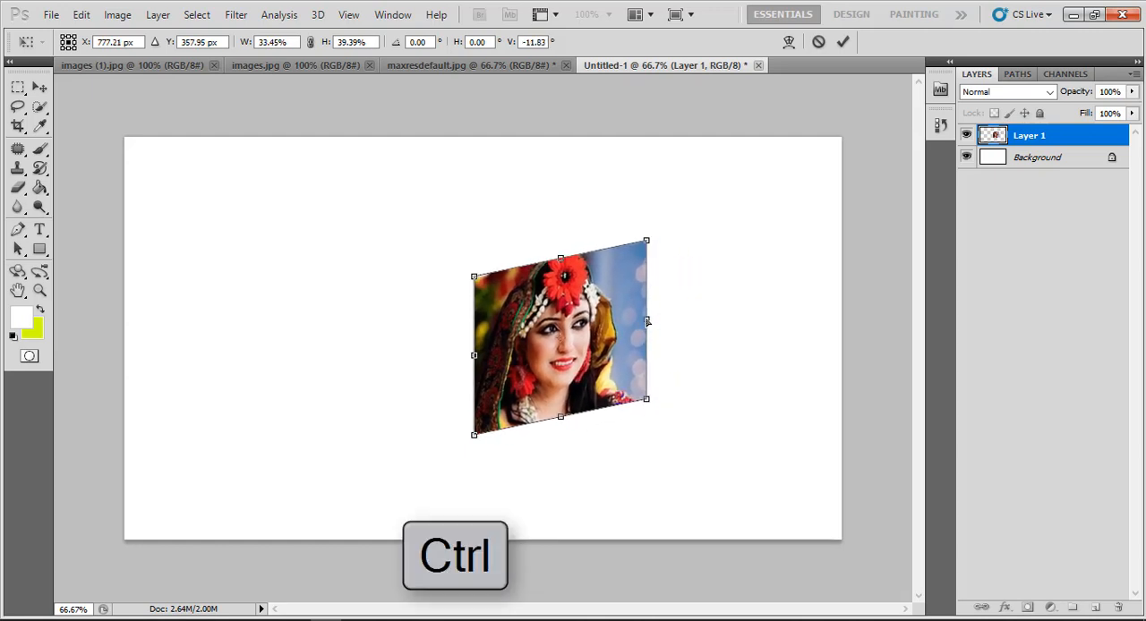
pyautogui.click(843, 41)
# Copy the images (1).jpg photo into the new document, directly left of the skewed portrait
pyautogui.click(340, 68)
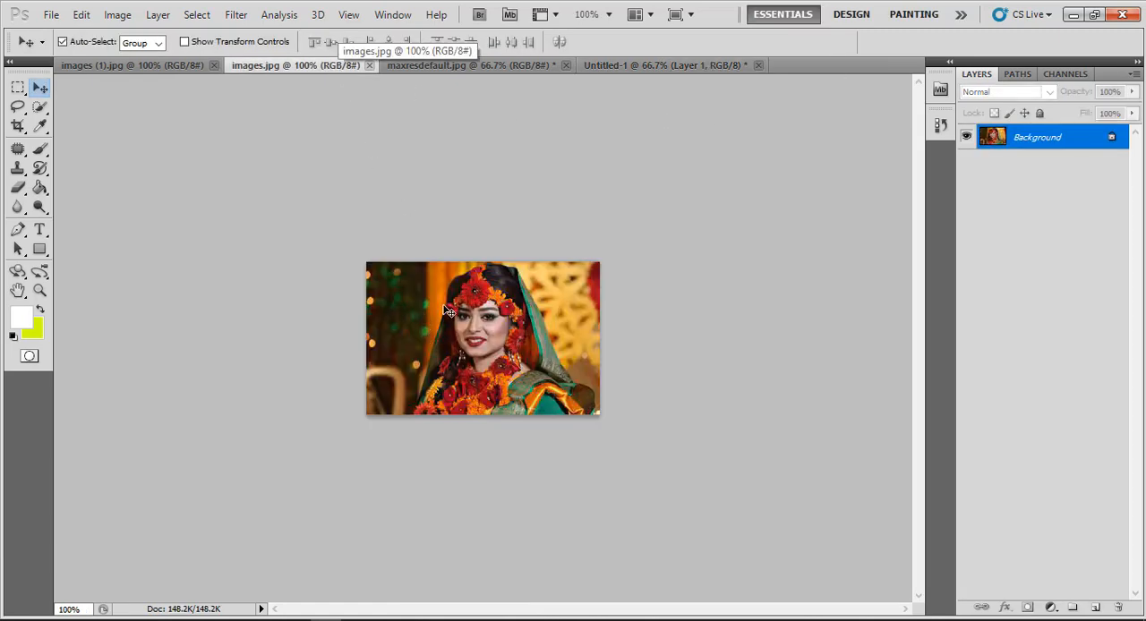
pyautogui.click(188, 68)
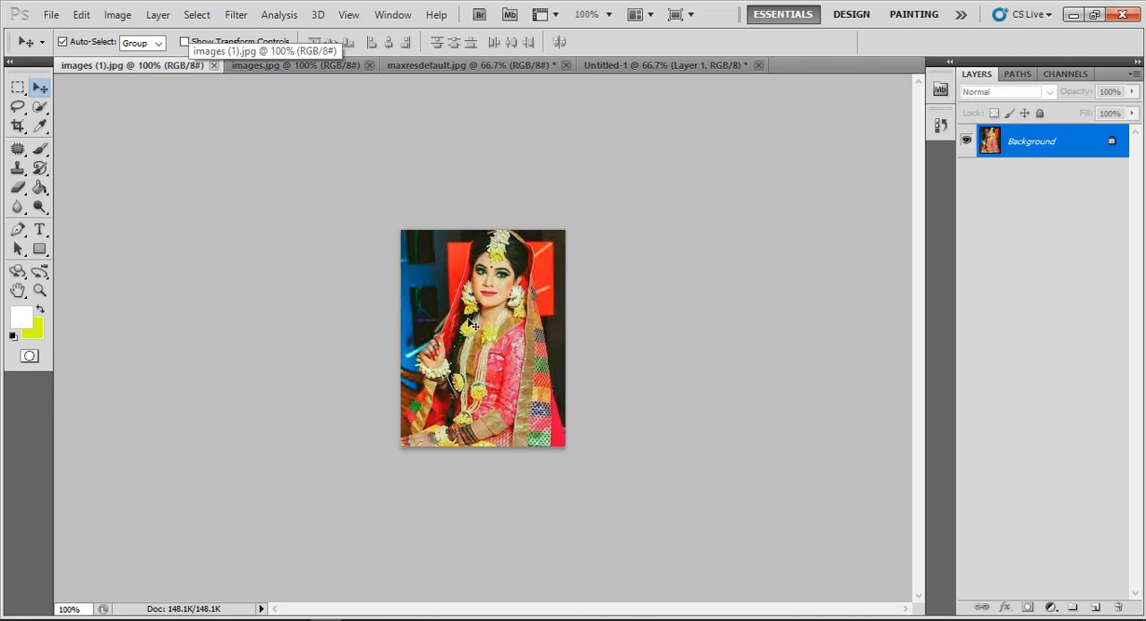
pyautogui.moveTo(612, 66); pyautogui.dragTo(405, 347)
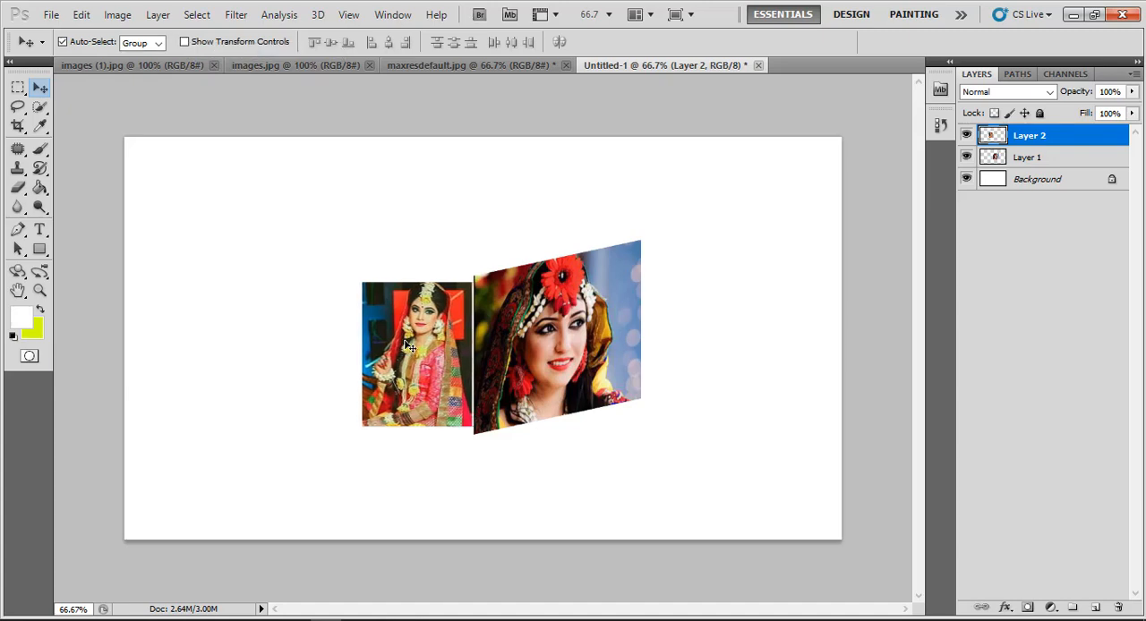
# Show transform controls, stretch the second photo to about 109.5% height and nudge it left to leave a thin gap
pyautogui.click(214, 44)
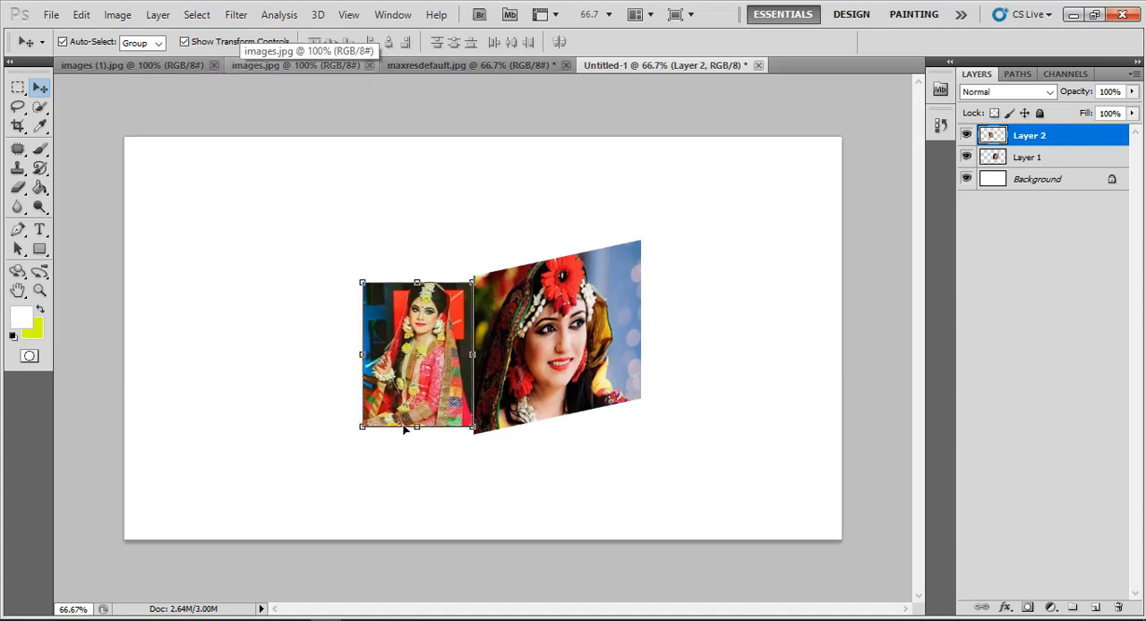
pyautogui.moveTo(416, 427); pyautogui.dragTo(417, 435)
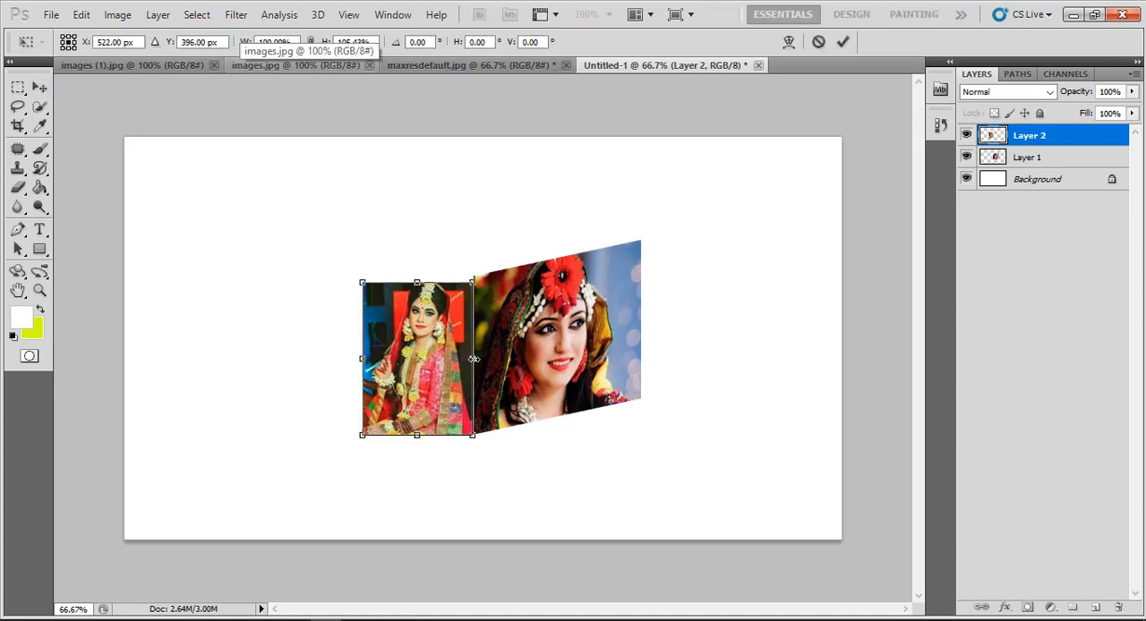
pyautogui.moveTo(416, 285); pyautogui.dragTo(416, 277)
pyautogui.press('Left')
pyautogui.press('Left')
pyautogui.press('Left')
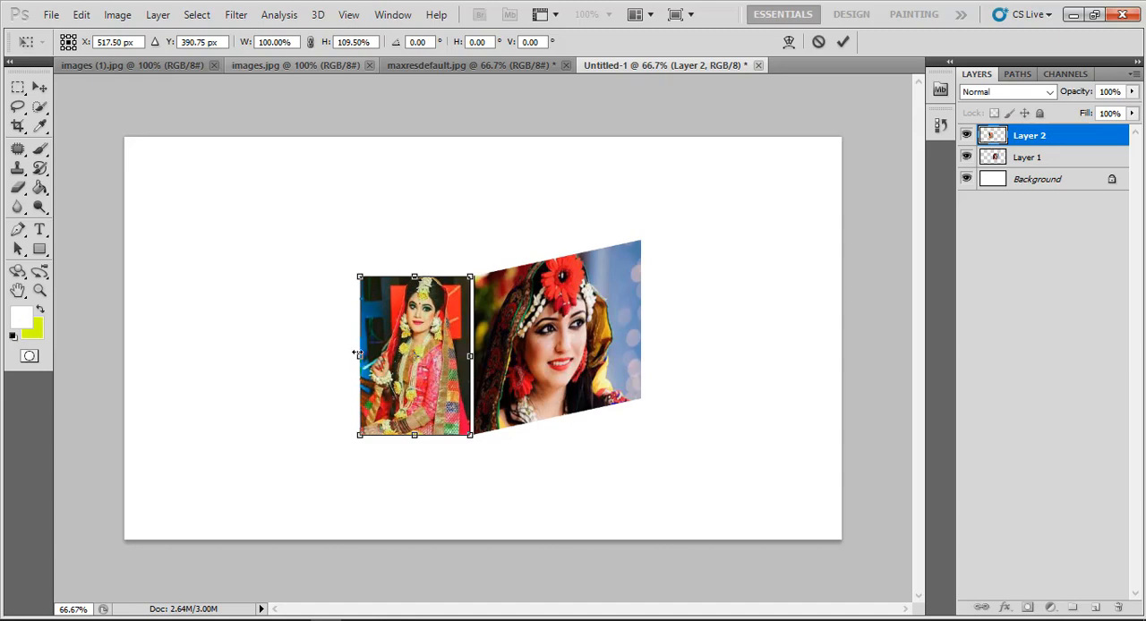
# Skew the second photo's left edge upward and outward, pull its two left corners inward for perspective, and apply the transform
pyautogui.moveTo(357, 355); pyautogui.dragTo(323, 321)
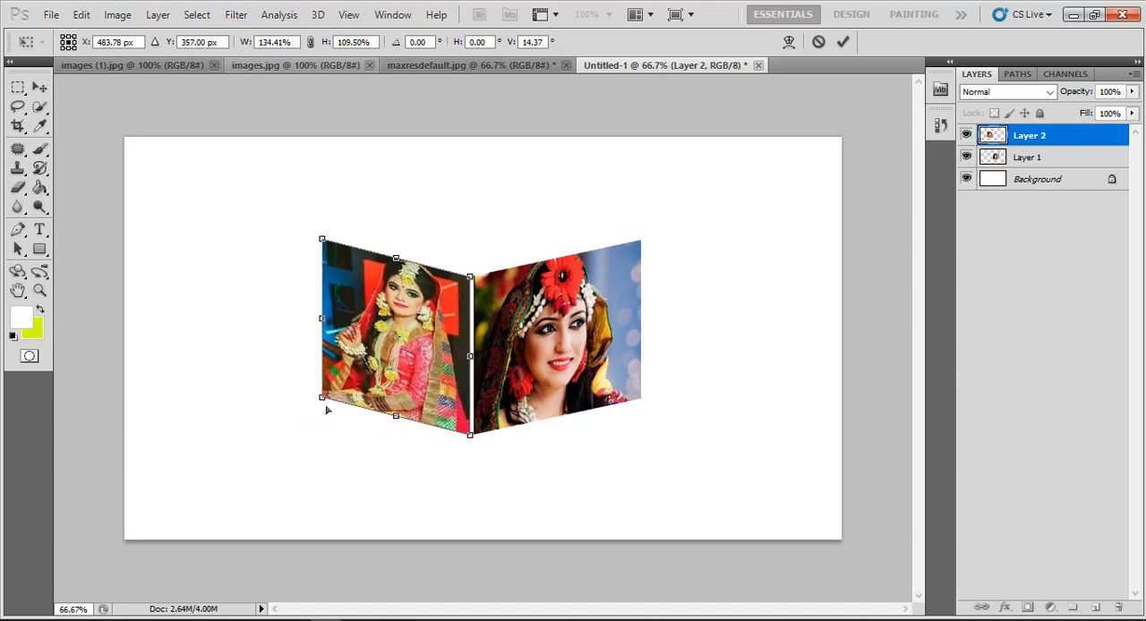
pyautogui.moveTo(322, 400); pyautogui.dragTo(332, 384)
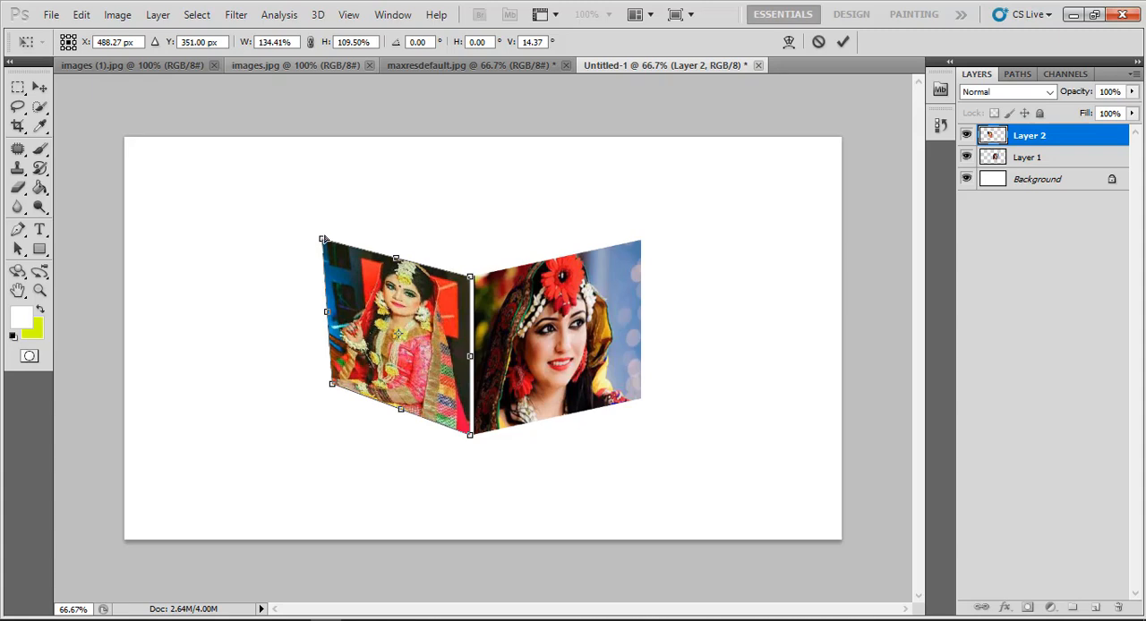
pyautogui.moveTo(323, 240); pyautogui.dragTo(330, 242)
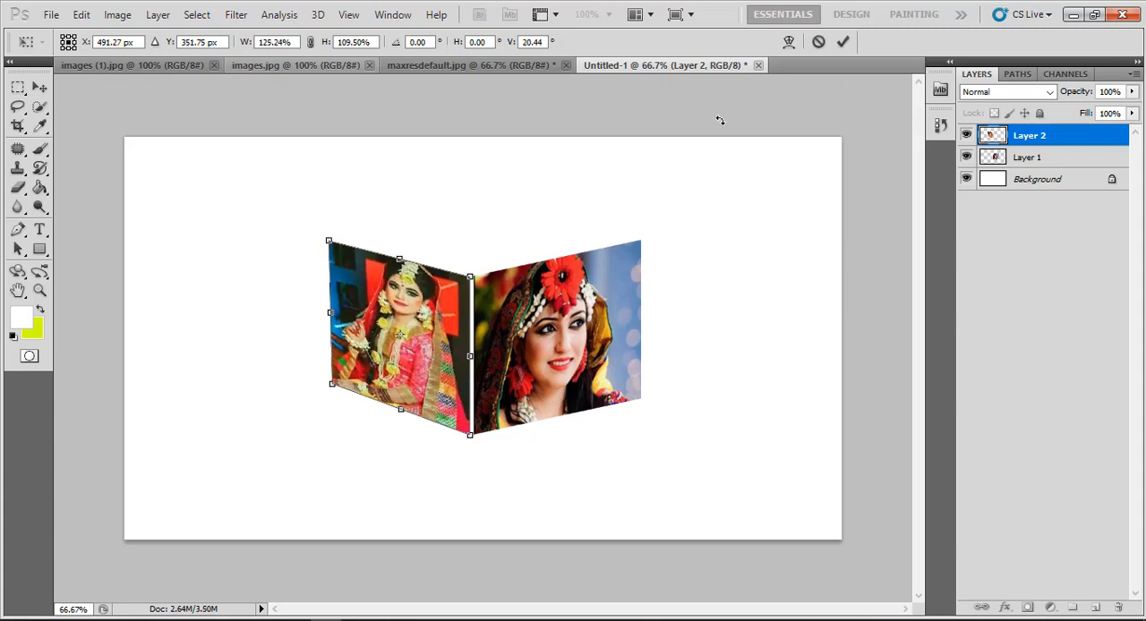
pyautogui.click(842, 41)
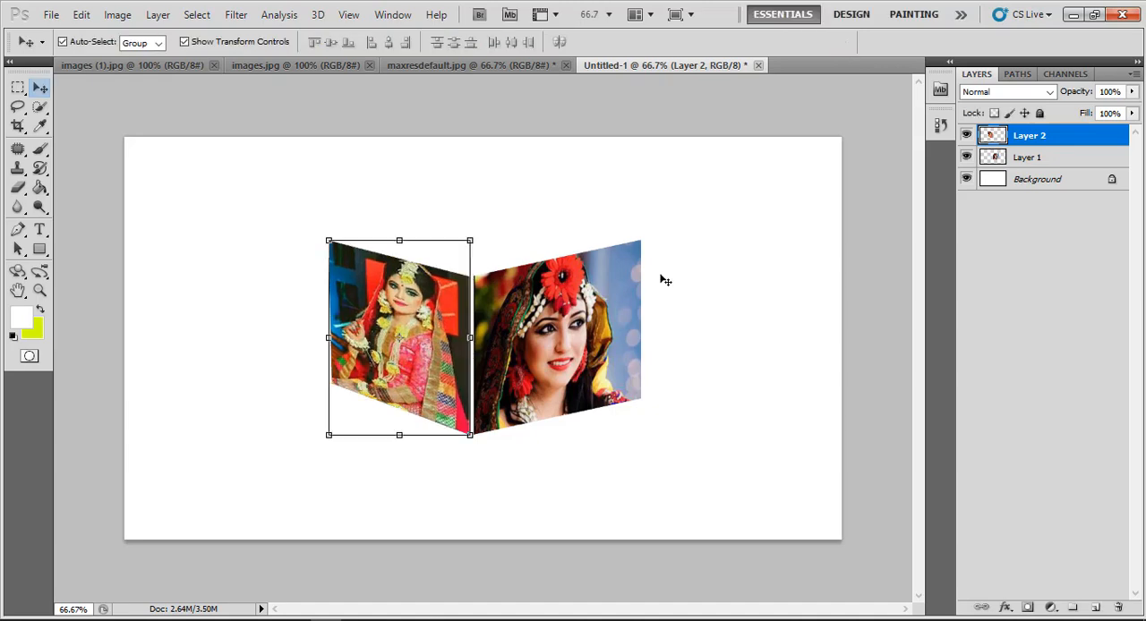
# Narrow the right-hand portrait panel to about 90% width, pull its lower right corner slightly outward, and apply the transform
pyautogui.rightClick(552, 333)
pyautogui.click(587, 336)
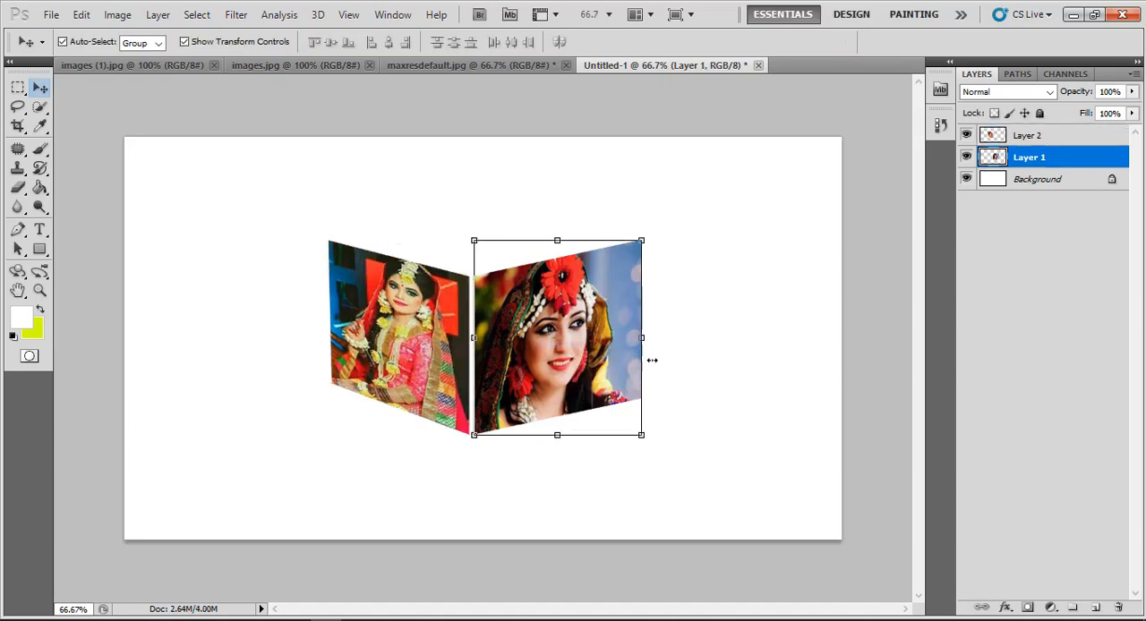
pyautogui.moveTo(648, 340); pyautogui.dragTo(627, 338)
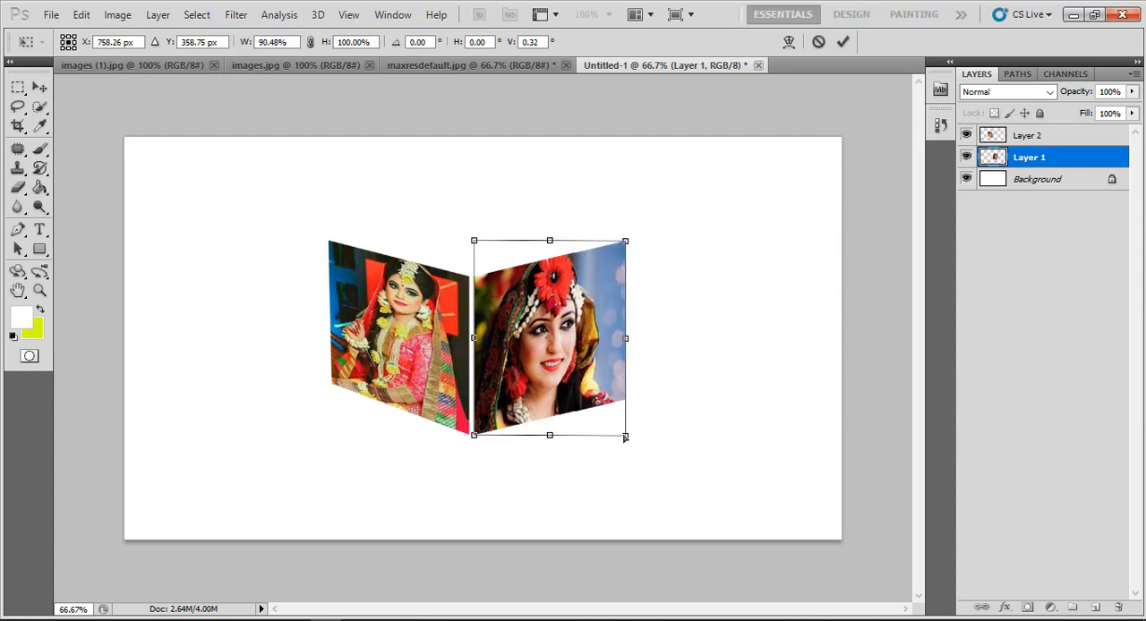
pyautogui.moveTo(625, 436); pyautogui.dragTo(628, 438)
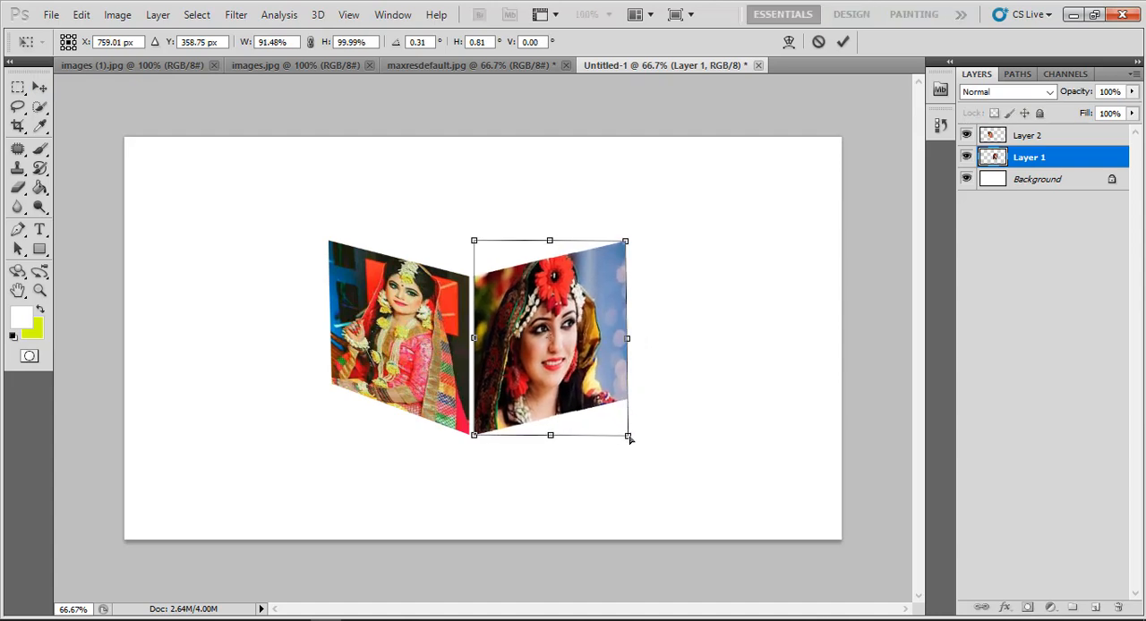
pyautogui.click(843, 42)
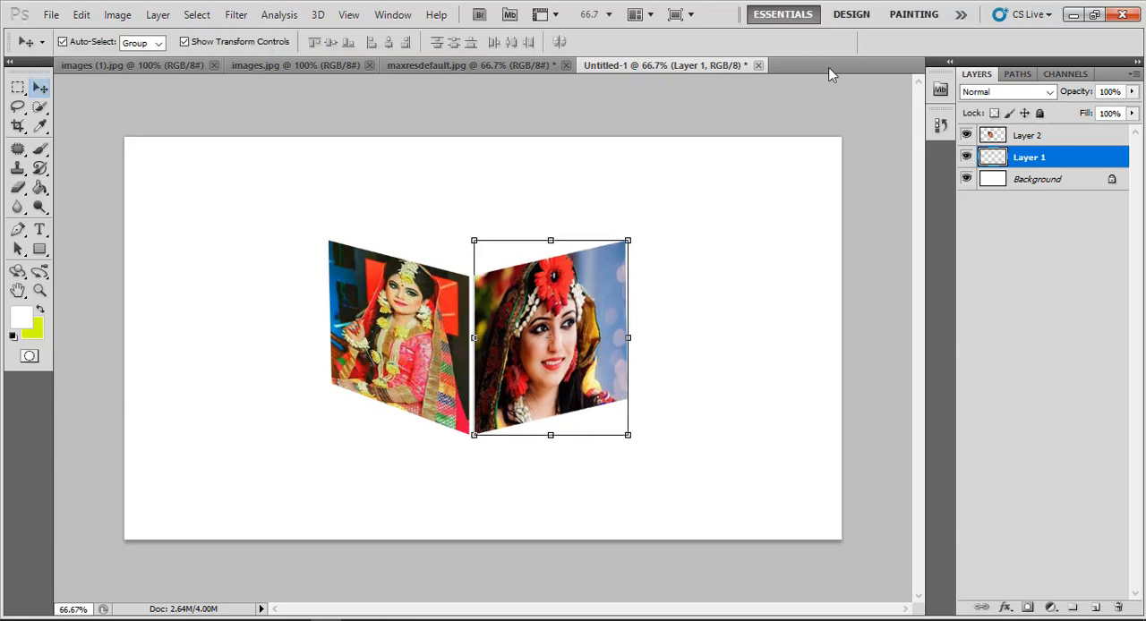
# Copy the images.jpg photo into the Untitled-1 document, placing it above the two skewed panels
pyautogui.click(401, 67)
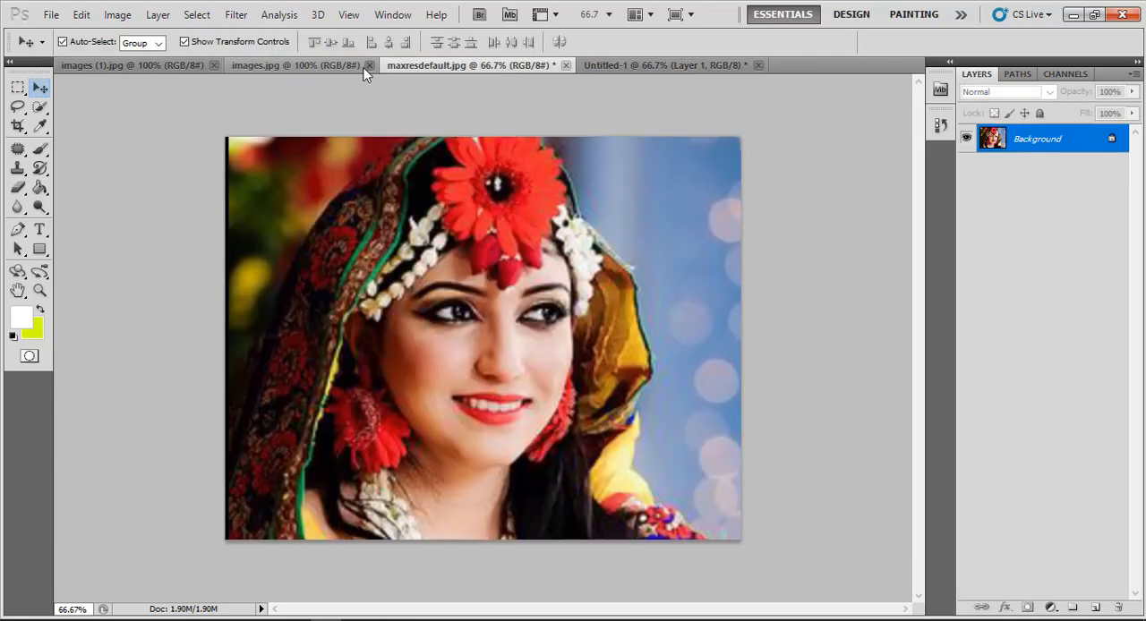
pyautogui.click(344, 65)
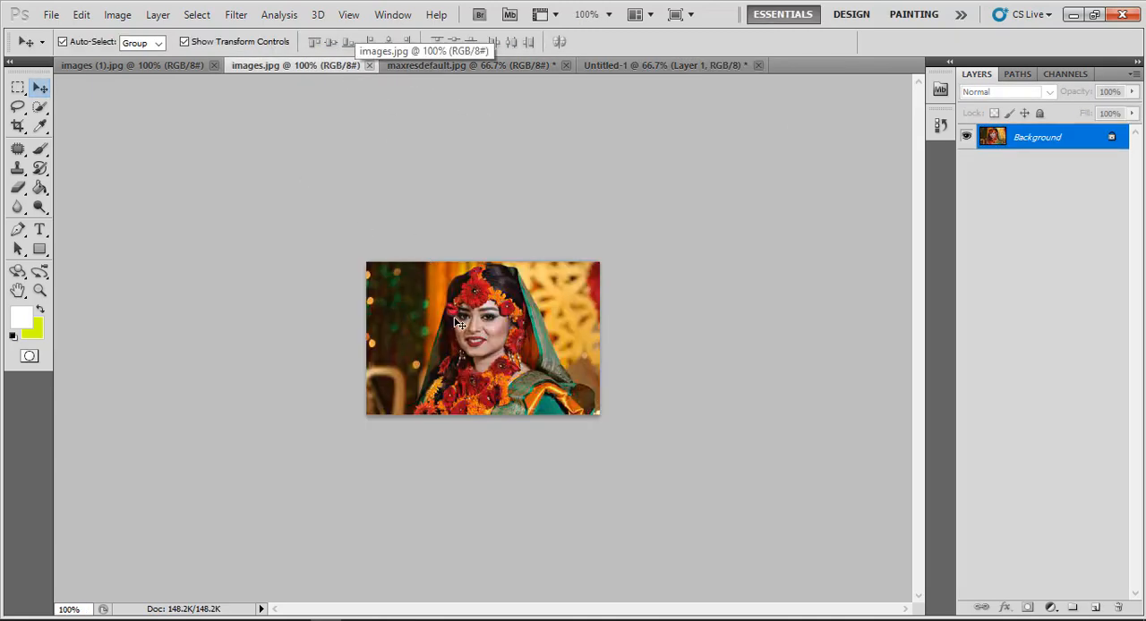
pyautogui.moveTo(610, 69); pyautogui.dragTo(457, 184)
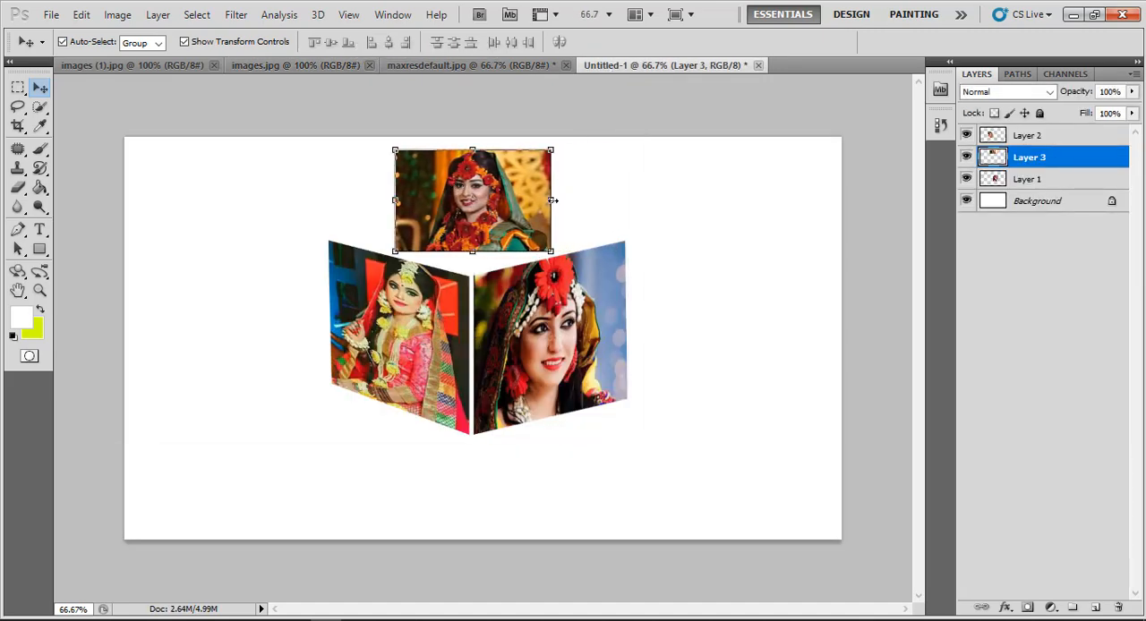
# Distort the third photo's four corners to form the cube's top face along both panels' upper edges, apply it, and hide the transform controls
pyautogui.moveTo(548, 254); pyautogui.dragTo(621, 238)
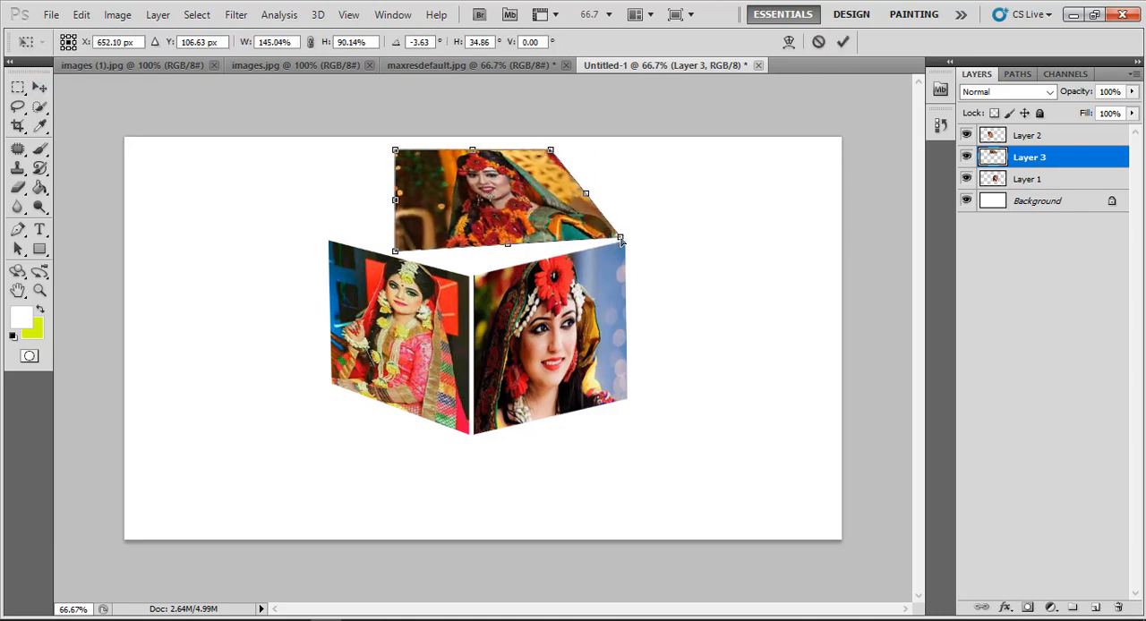
pyautogui.moveTo(399, 255); pyautogui.dragTo(475, 271)
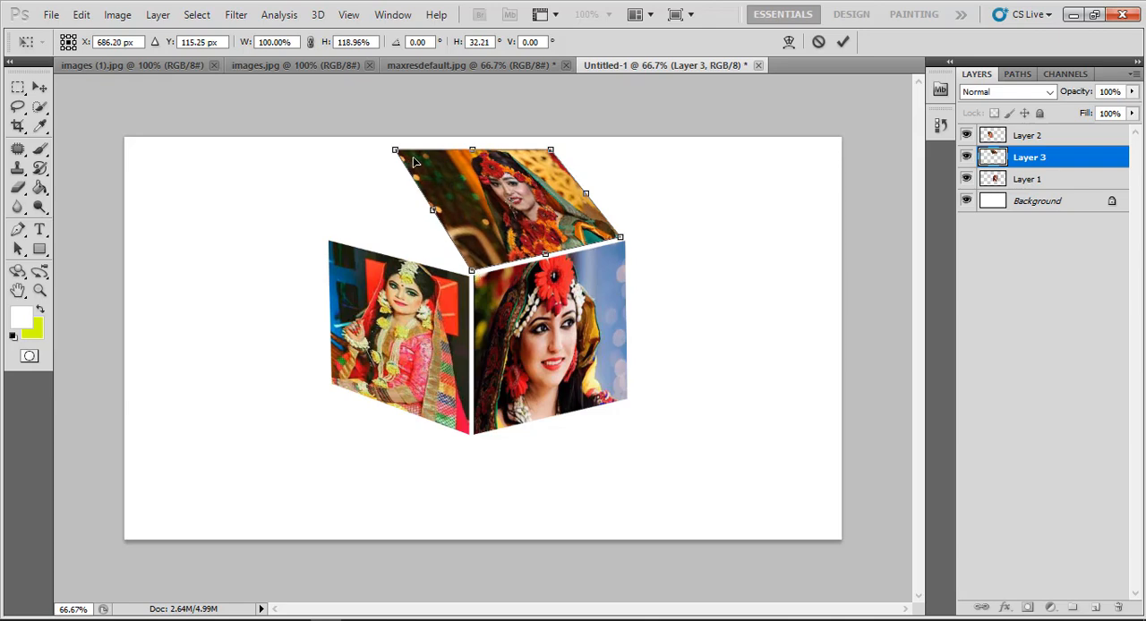
pyautogui.moveTo(394, 152); pyautogui.dragTo(330, 236)
pyautogui.moveTo(551, 154); pyautogui.dragTo(453, 183)
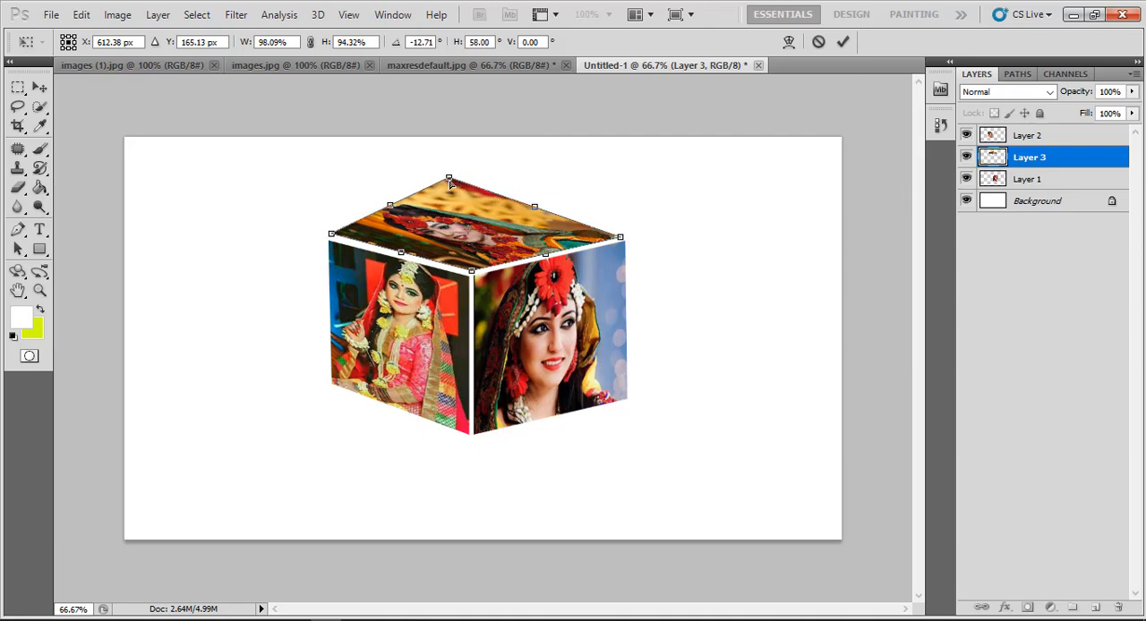
pyautogui.moveTo(451, 184); pyautogui.dragTo(443, 217)
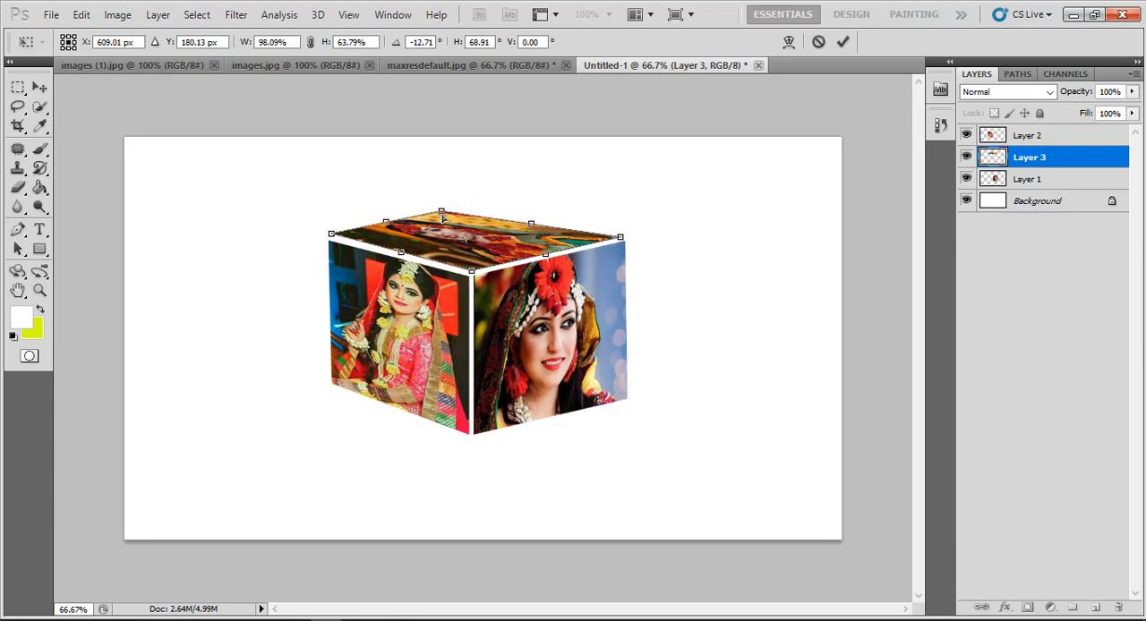
pyautogui.click(844, 42)
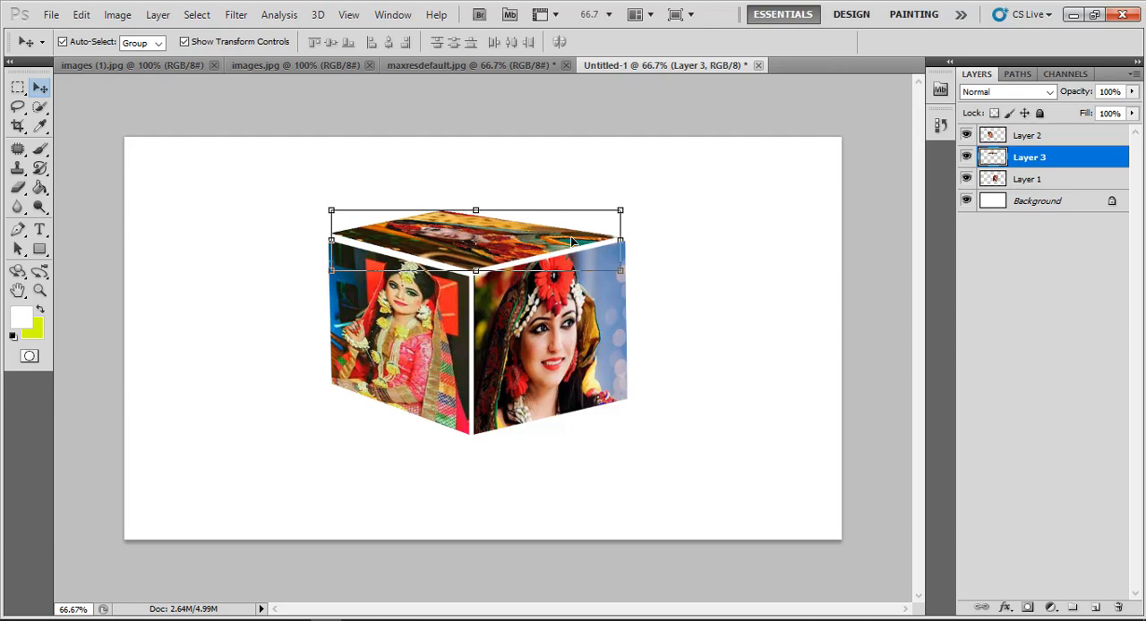
pyautogui.click(184, 42)
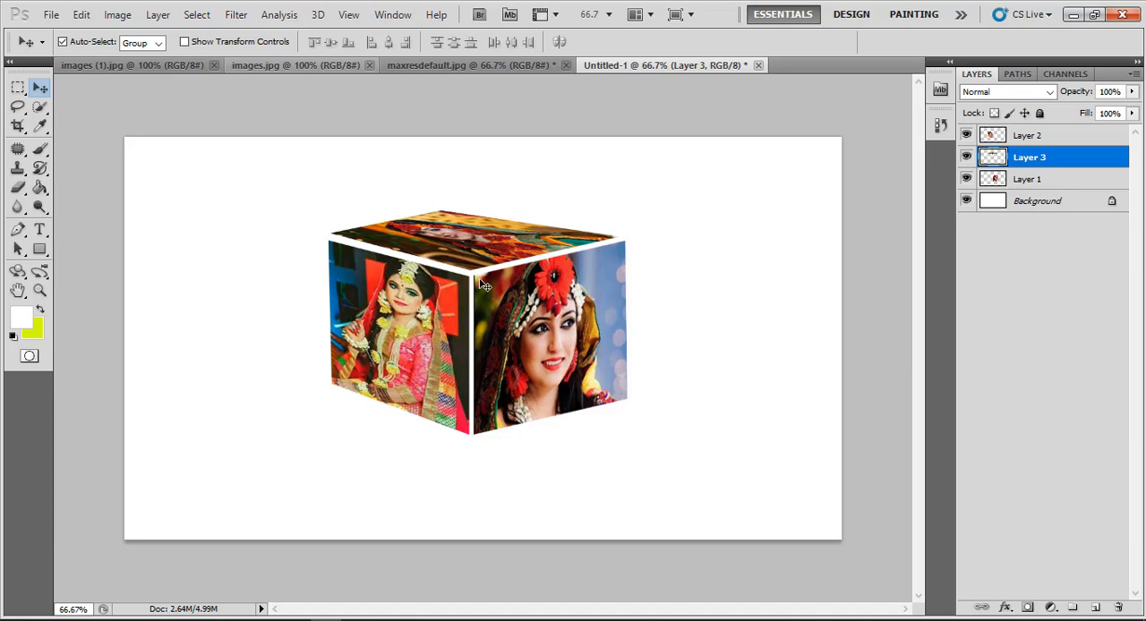
# Add a gradient fill layer directly above the Background using the Black, White preset
pyautogui.click(1034, 205)
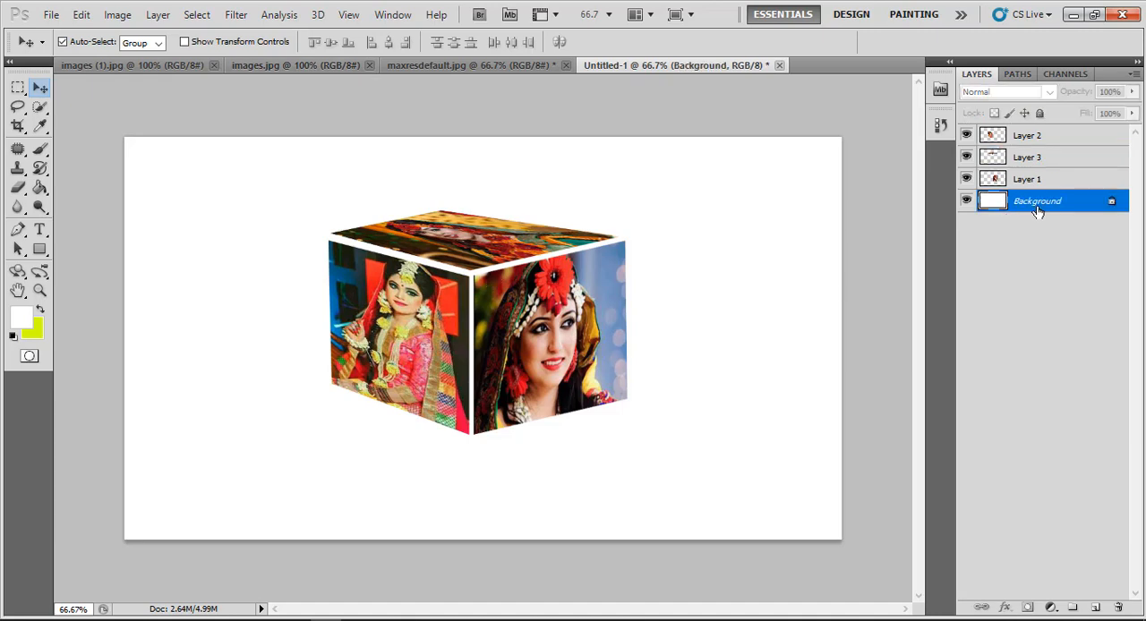
pyautogui.click(1051, 608)
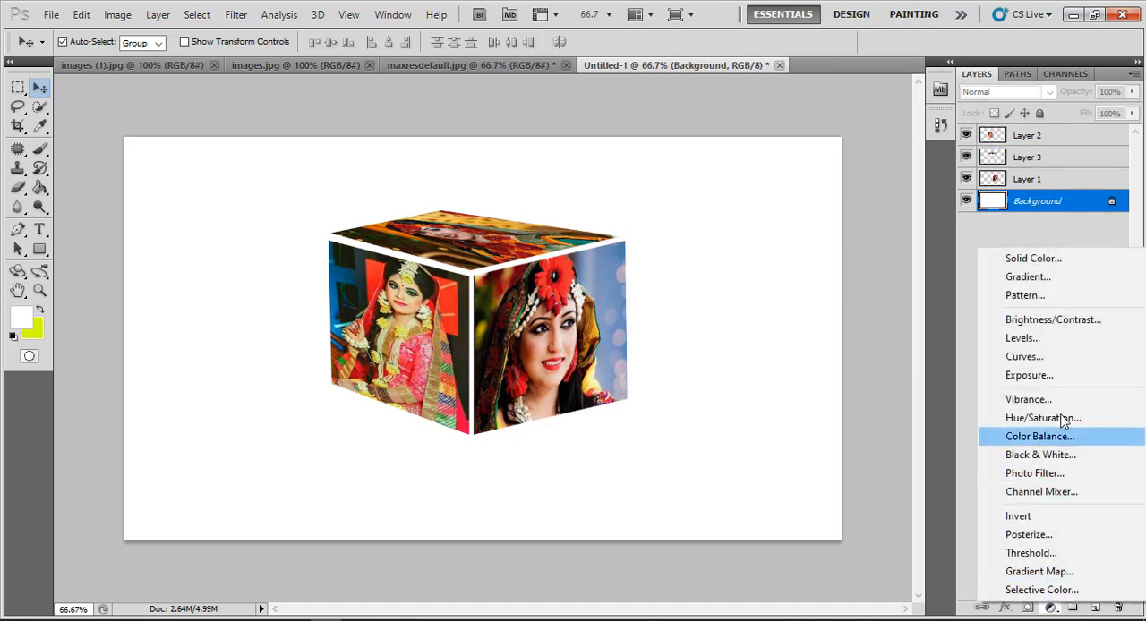
pyautogui.click(1052, 286)
pyautogui.click(814, 201)
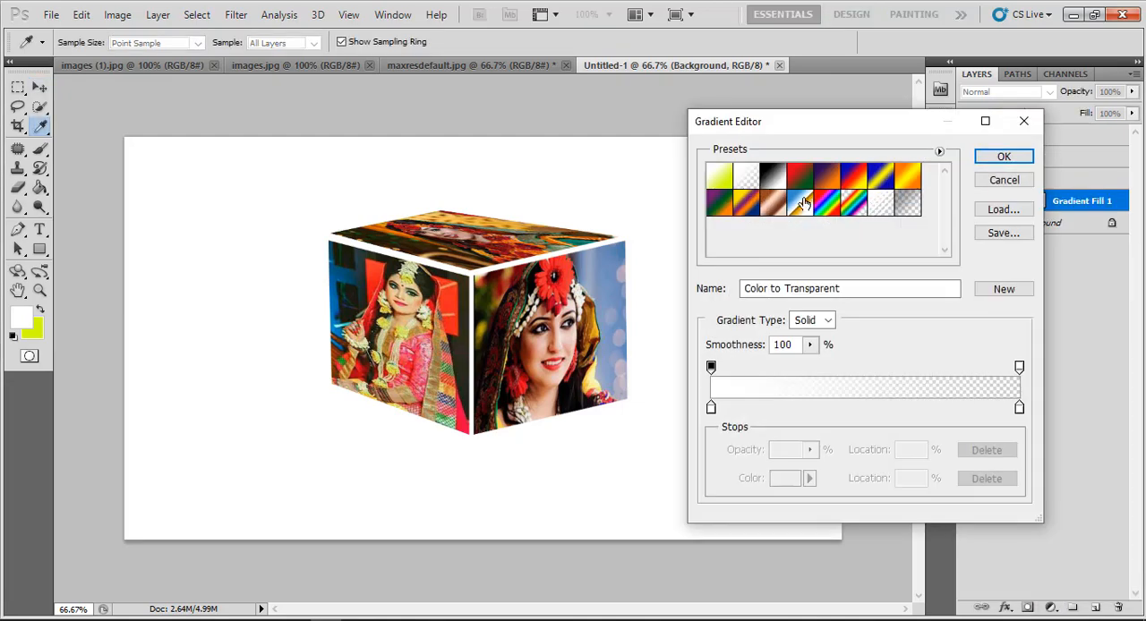
pyautogui.click(772, 179)
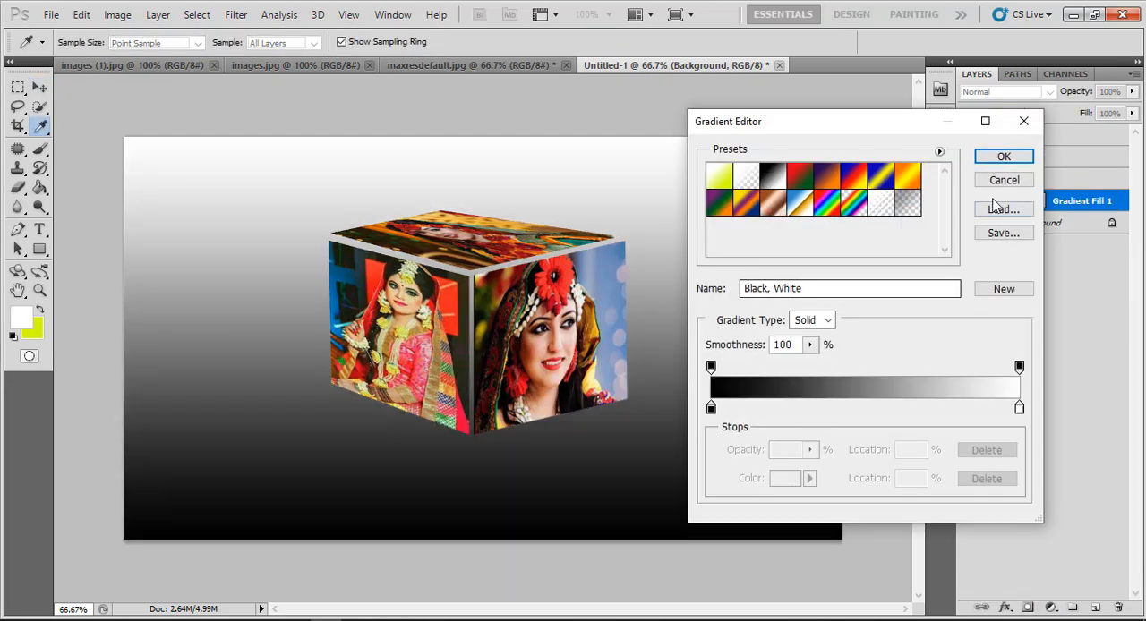
pyautogui.click(1004, 156)
pyautogui.click(929, 198)
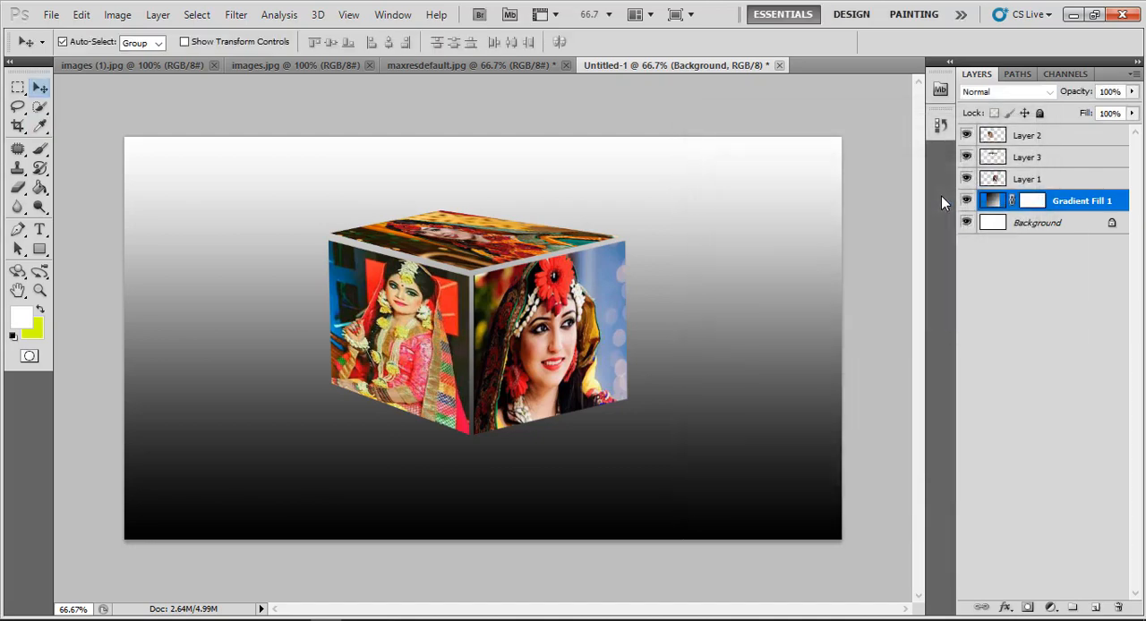
# Merge the three photo layers, Layer 2, Layer 3 and Layer 1, into one layer
pyautogui.click(1035, 137)
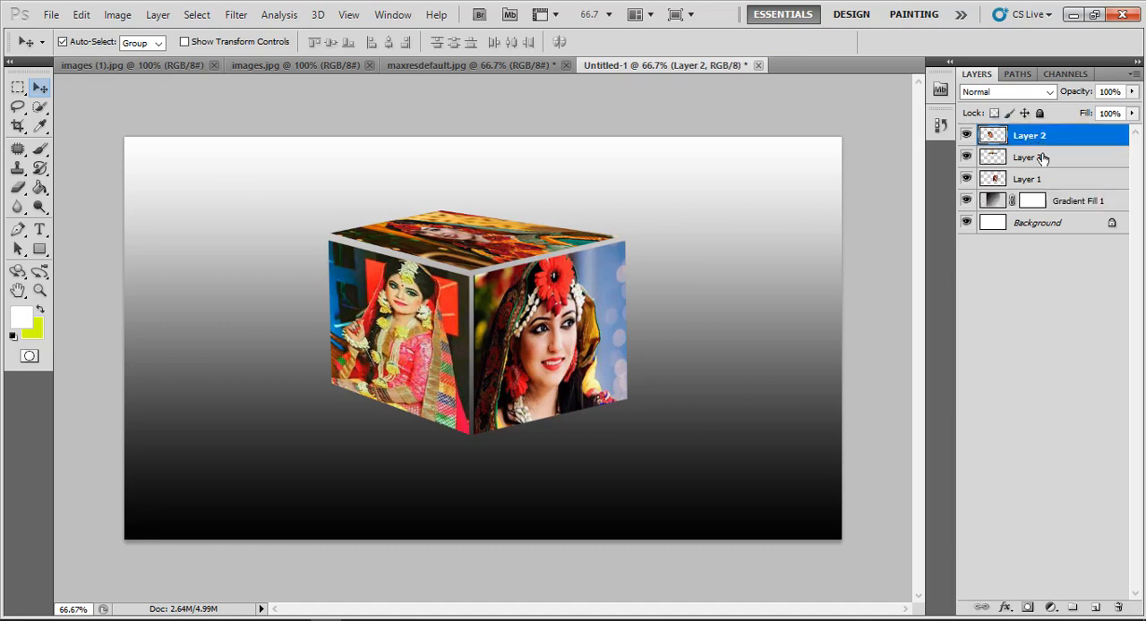
pyautogui.keyDown('shift'); pyautogui.click(1045, 180); pyautogui.keyUp('shift')
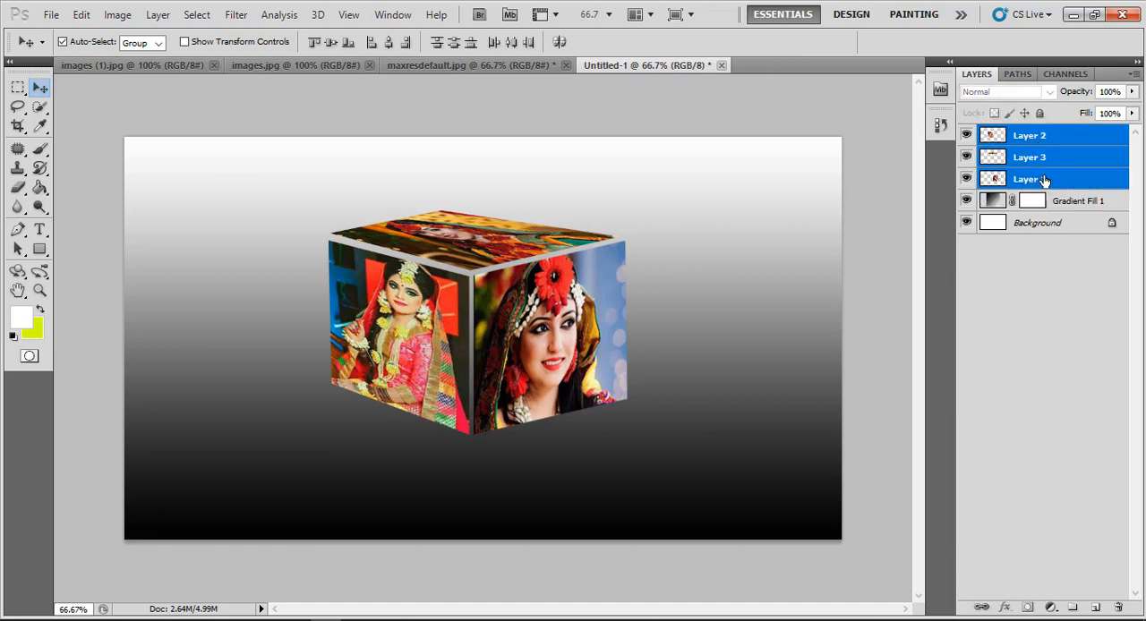
pyautogui.hotkey('ctrl', 'e')
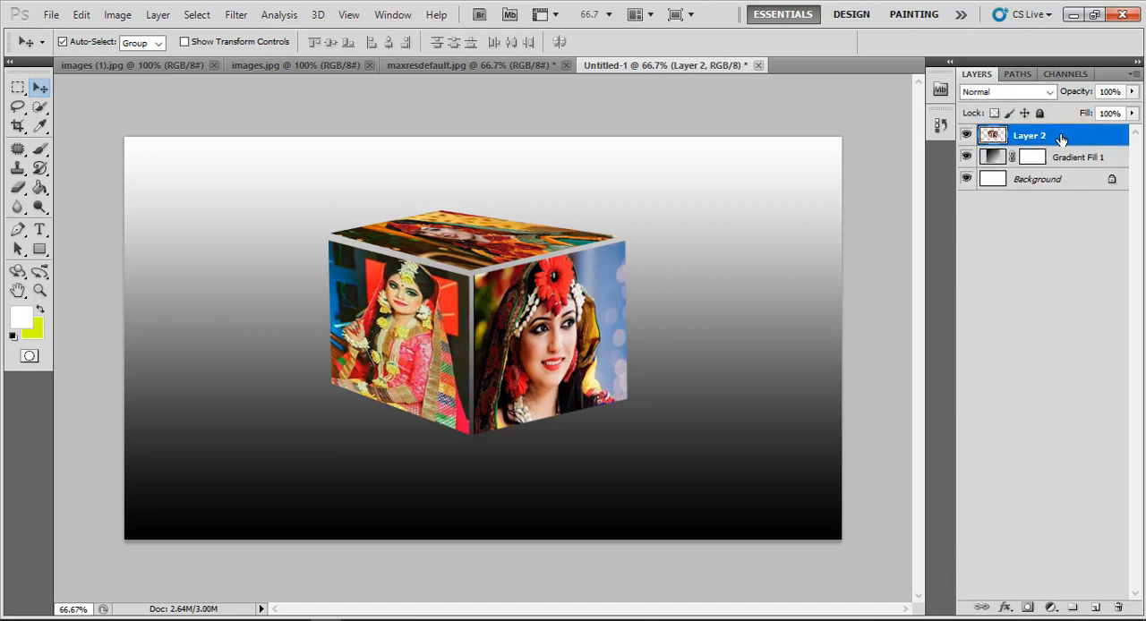
# Add a Stroke layer style to the merged cube layer and set its size to 7 px
pyautogui.rightClick(1065, 140)
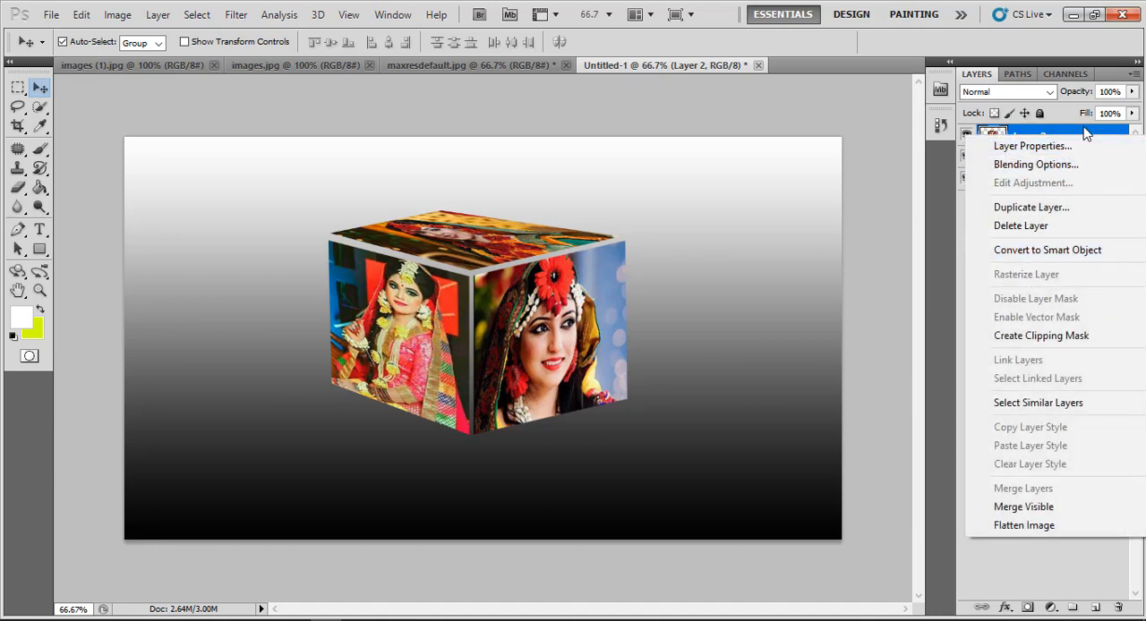
pyautogui.click(1072, 164)
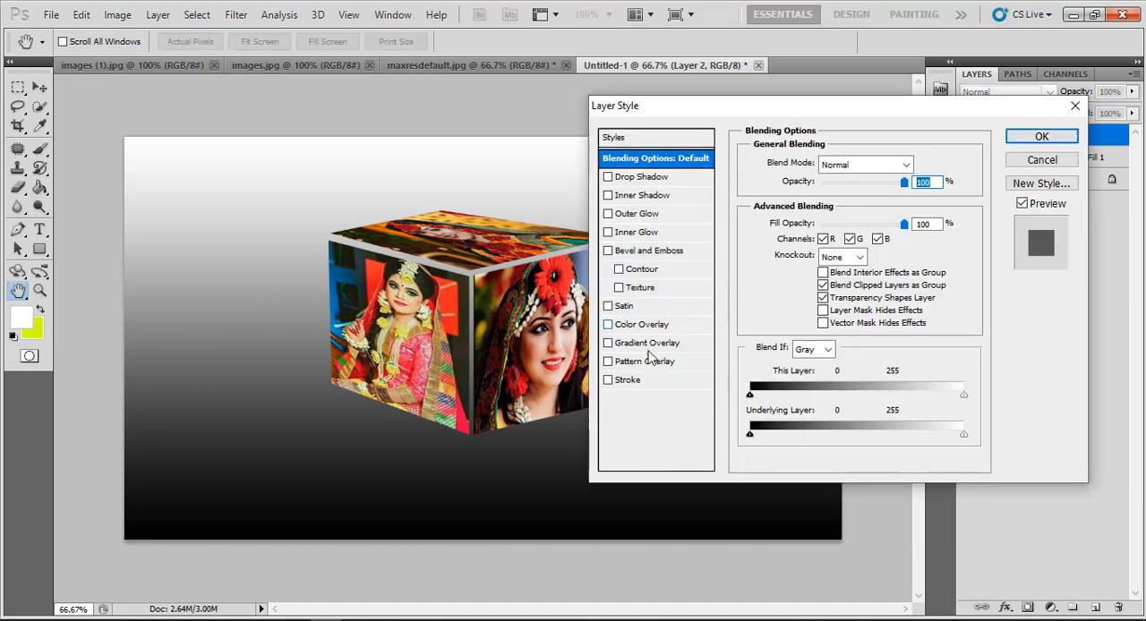
pyautogui.click(617, 381)
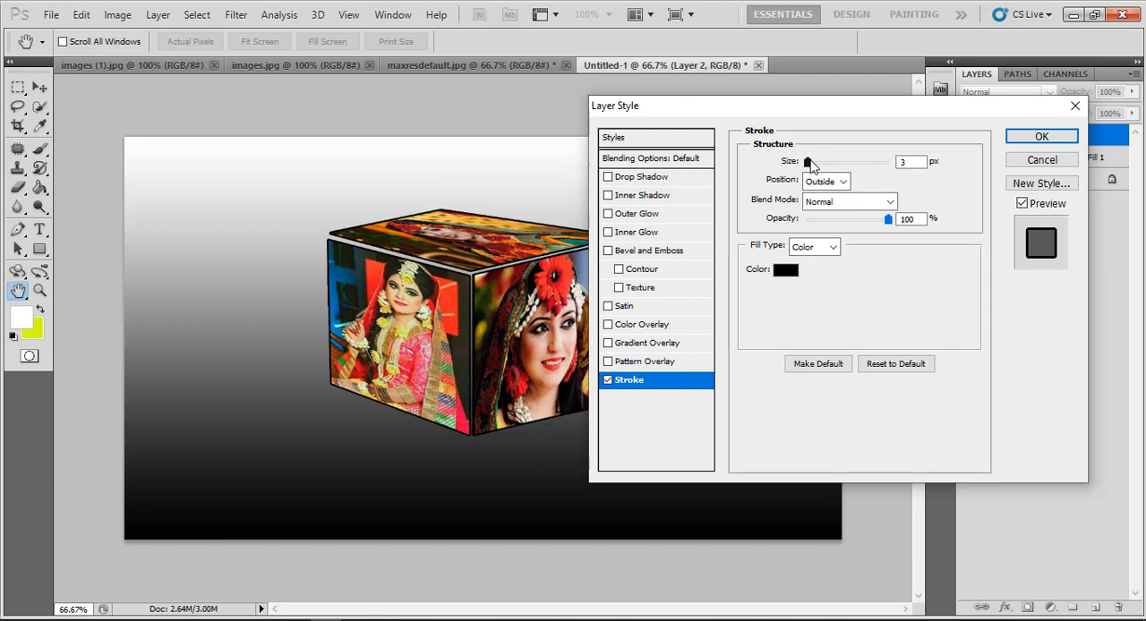
pyautogui.moveTo(807, 162); pyautogui.dragTo(813, 166)
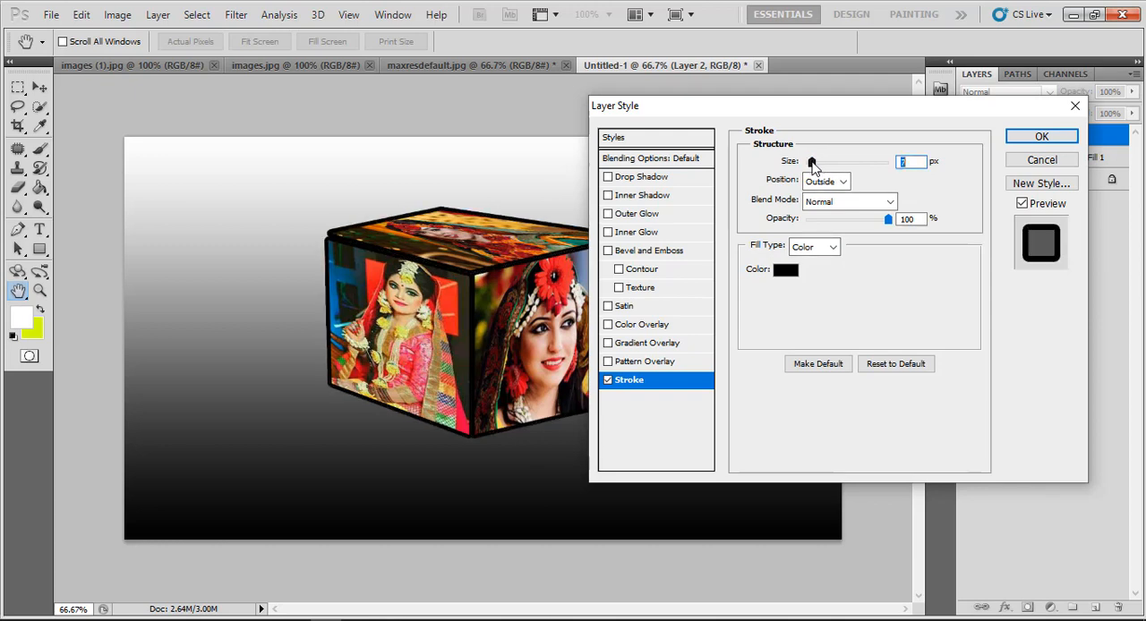
# Try the Inside and Center positions for the cube's stroke
pyautogui.click(831, 182)
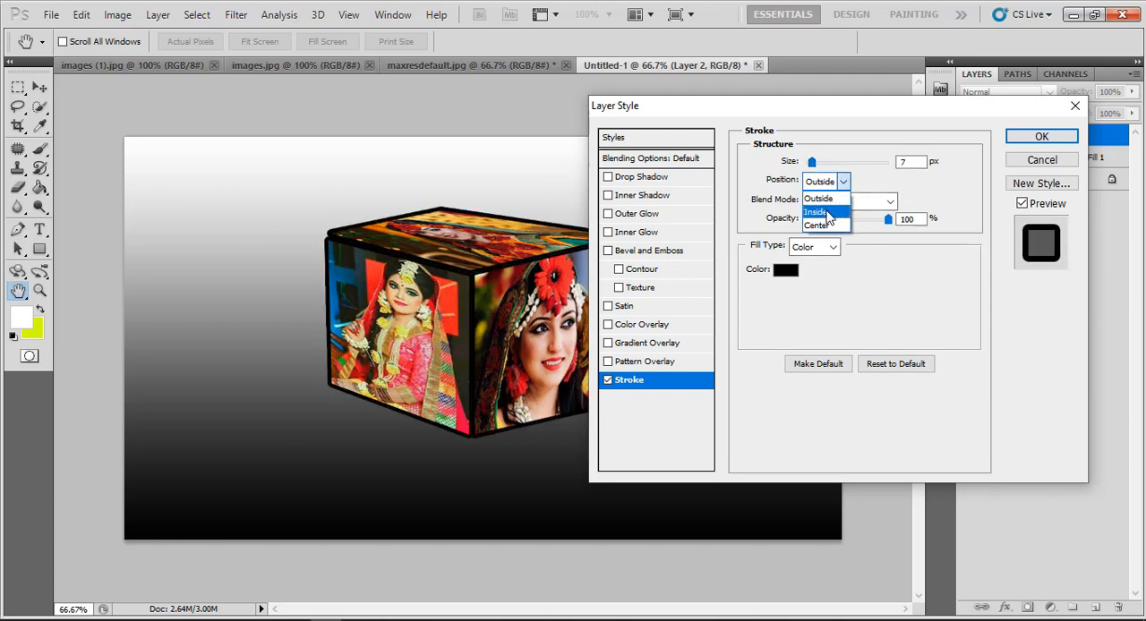
pyautogui.click(825, 207)
pyautogui.click(825, 183)
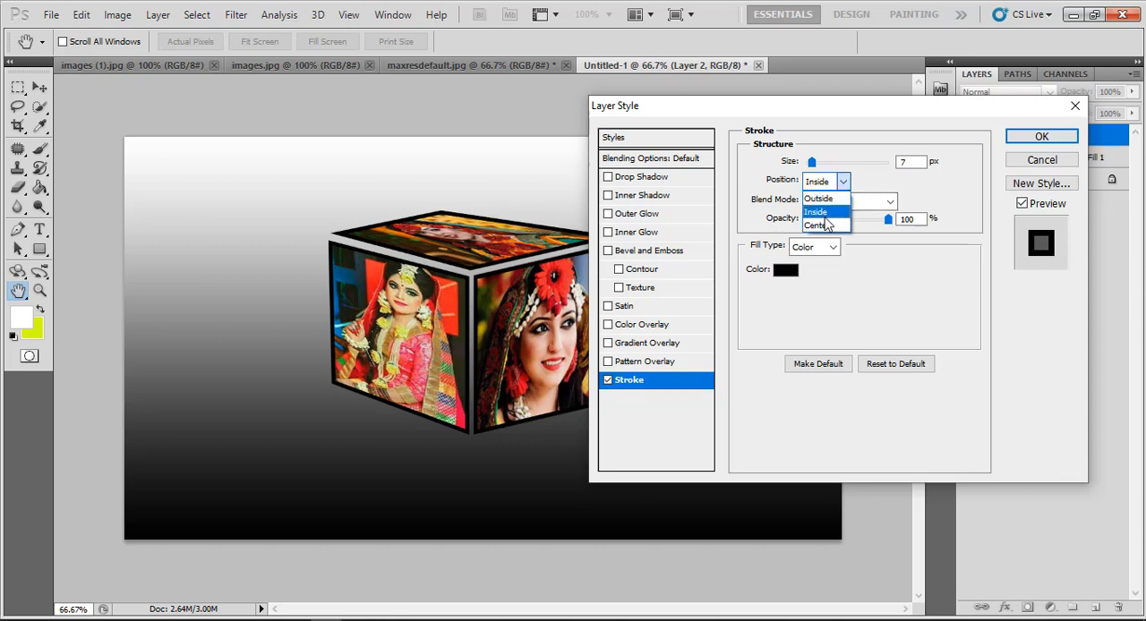
pyautogui.click(825, 218)
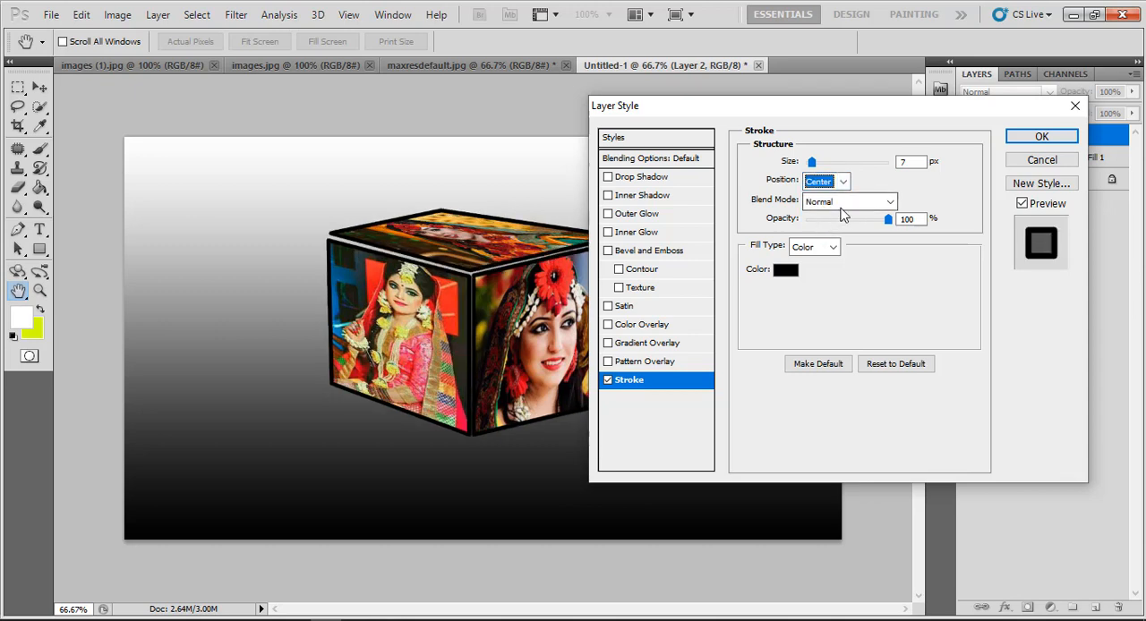
# Set the cube's stroke size to 10 px and its position to Outside
pyautogui.moveTo(812, 164); pyautogui.dragTo(814, 171)
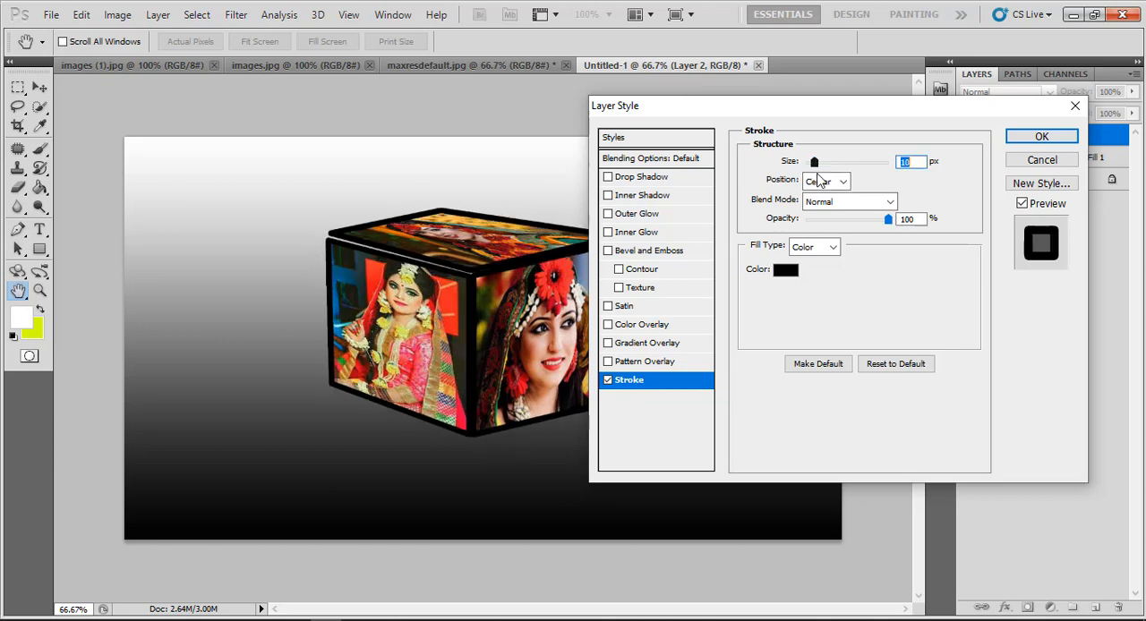
pyautogui.click(826, 182)
pyautogui.click(819, 197)
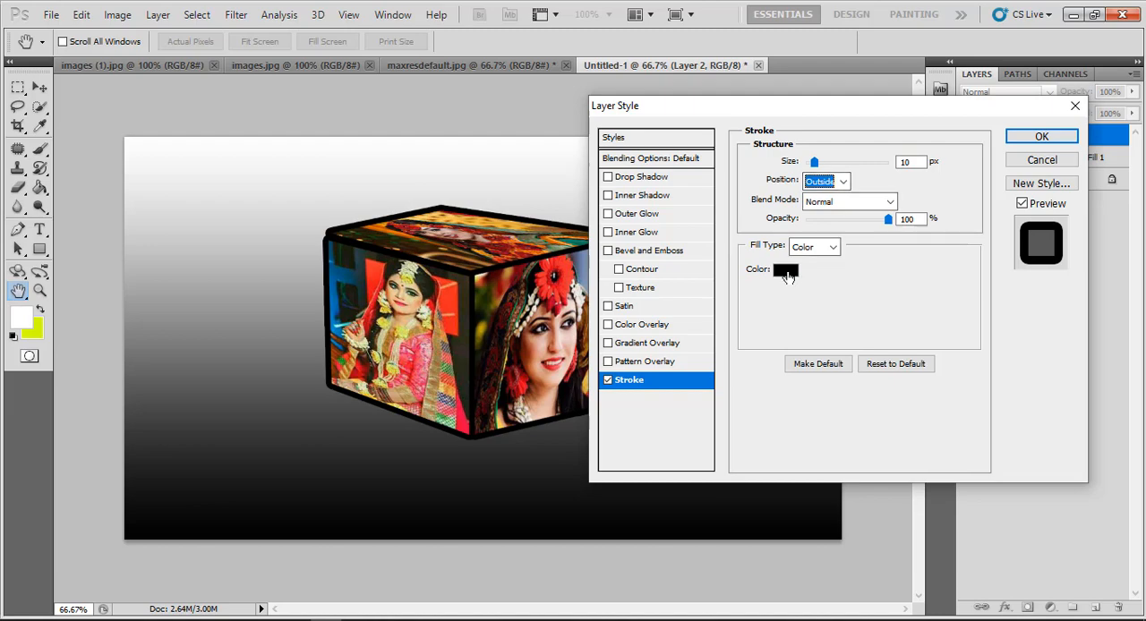
# Change the stroke colour to white (ffffff) and apply the layer style to the cube
pyautogui.click(793, 278)
pyautogui.moveTo(719, 164); pyautogui.dragTo(668, 122)
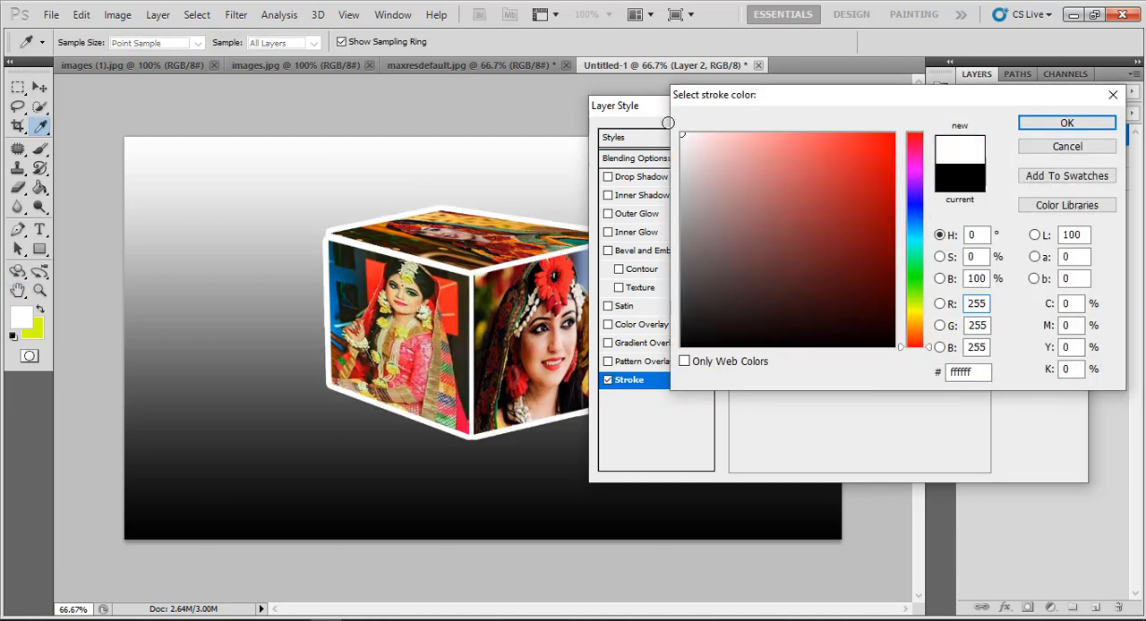
pyautogui.click(1067, 124)
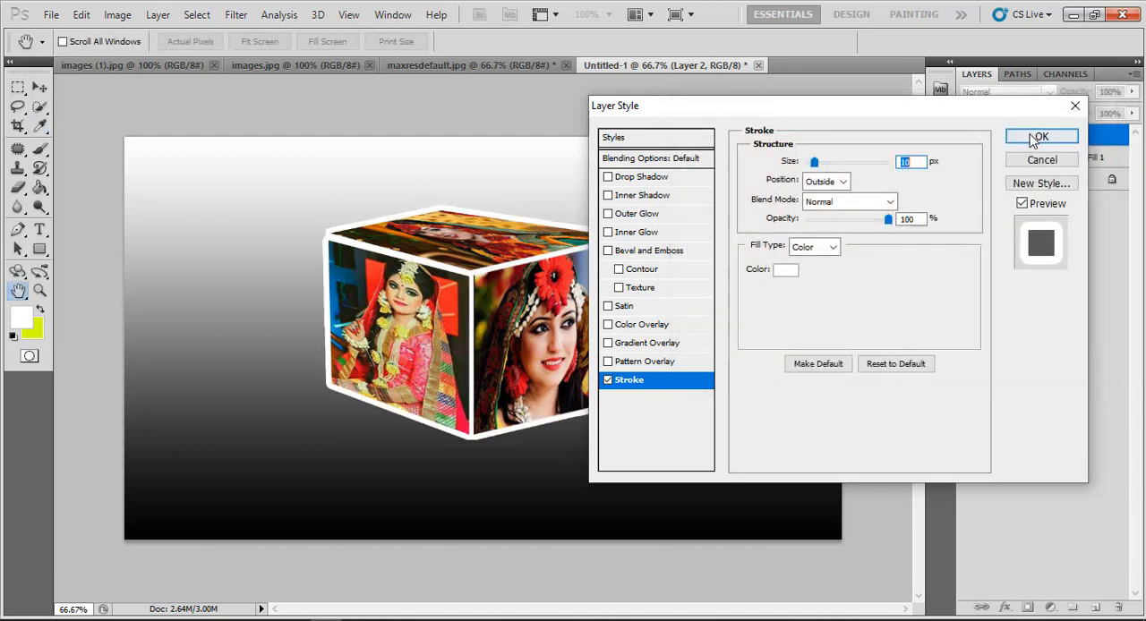
pyautogui.moveTo(845, 116)
pyautogui.mouseDown()
pyautogui.moveTo(929, 190)
pyautogui.moveTo(874, 130)
pyautogui.mouseUp()
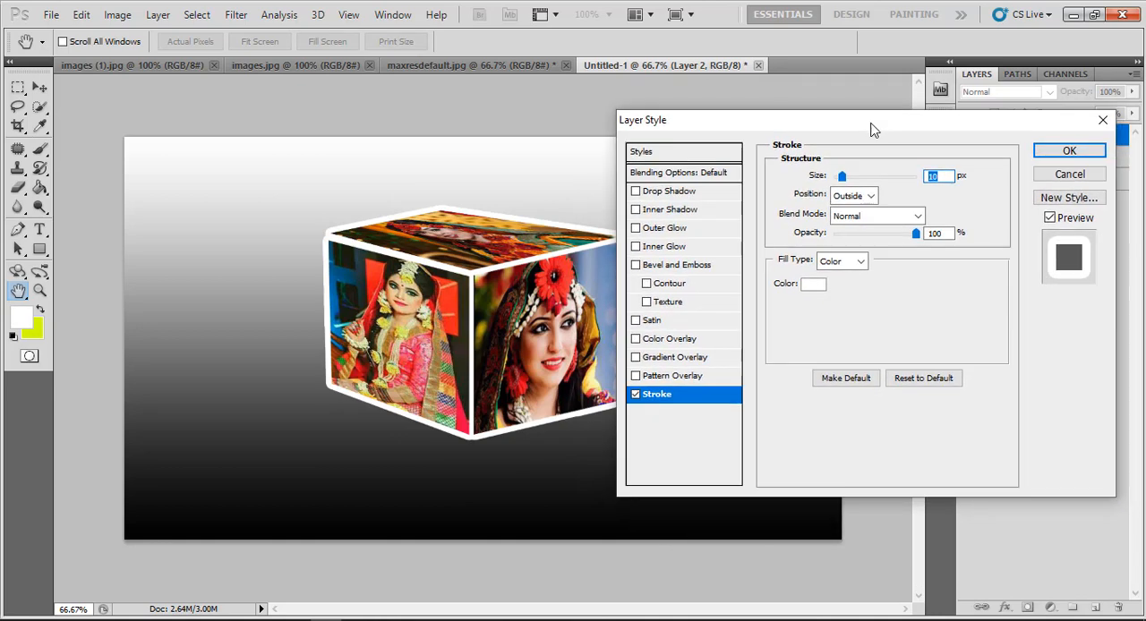
pyautogui.click(1062, 152)
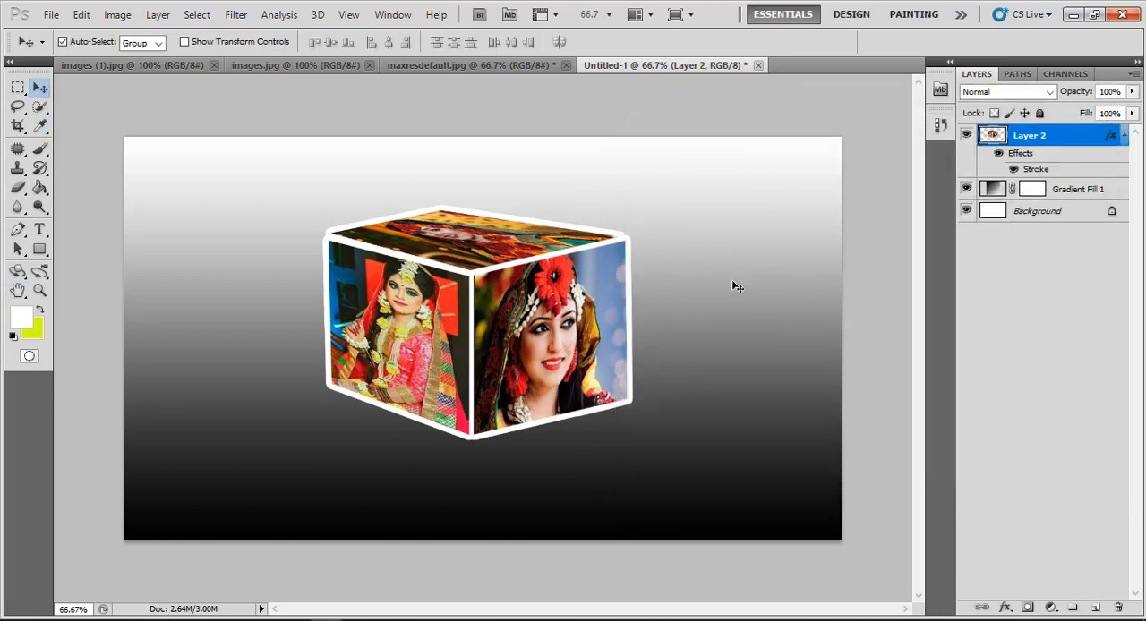
# Change the background gradient fill to the Orange, Yellow, Orange preset with its yellow stop at 46%
pyautogui.doubleClick(993, 195)
pyautogui.click(855, 197)
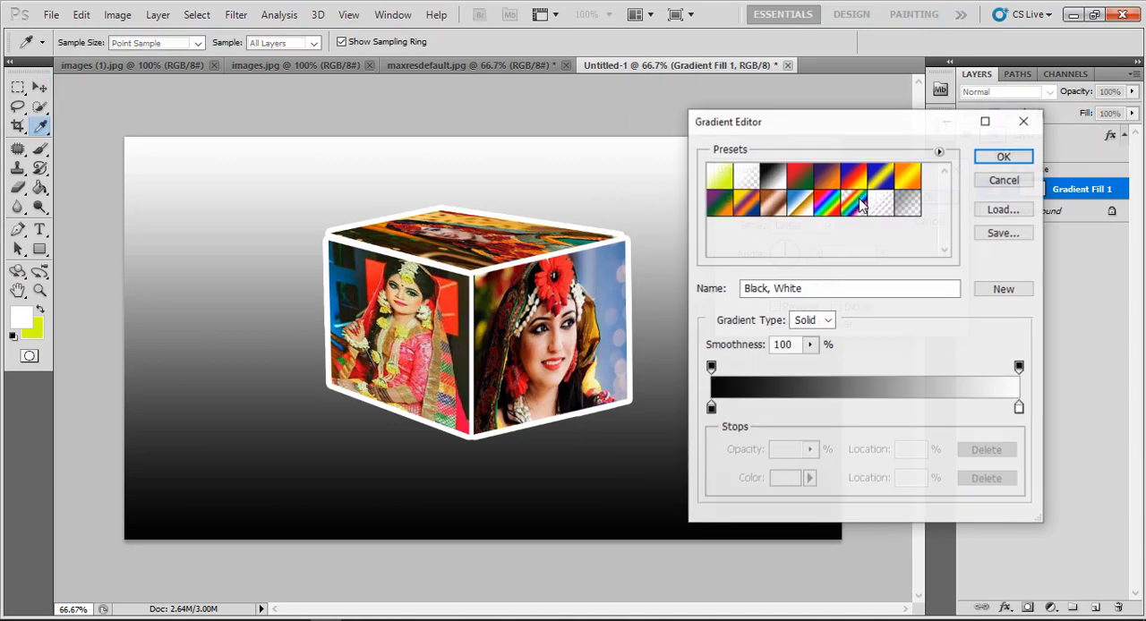
pyautogui.click(909, 176)
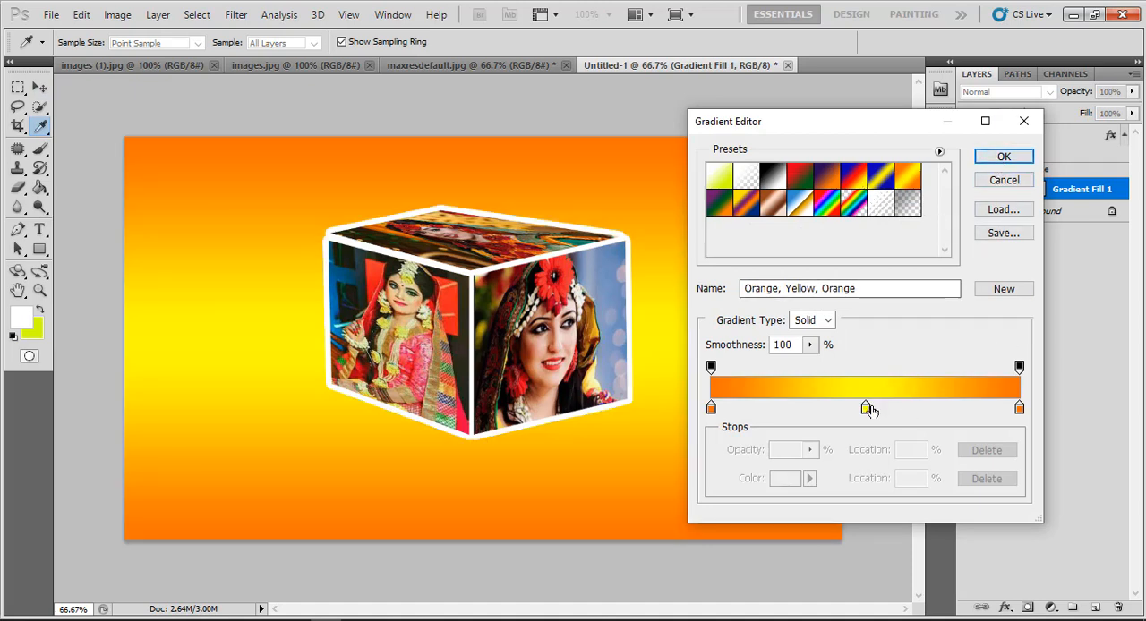
pyautogui.moveTo(867, 411); pyautogui.dragTo(849, 411)
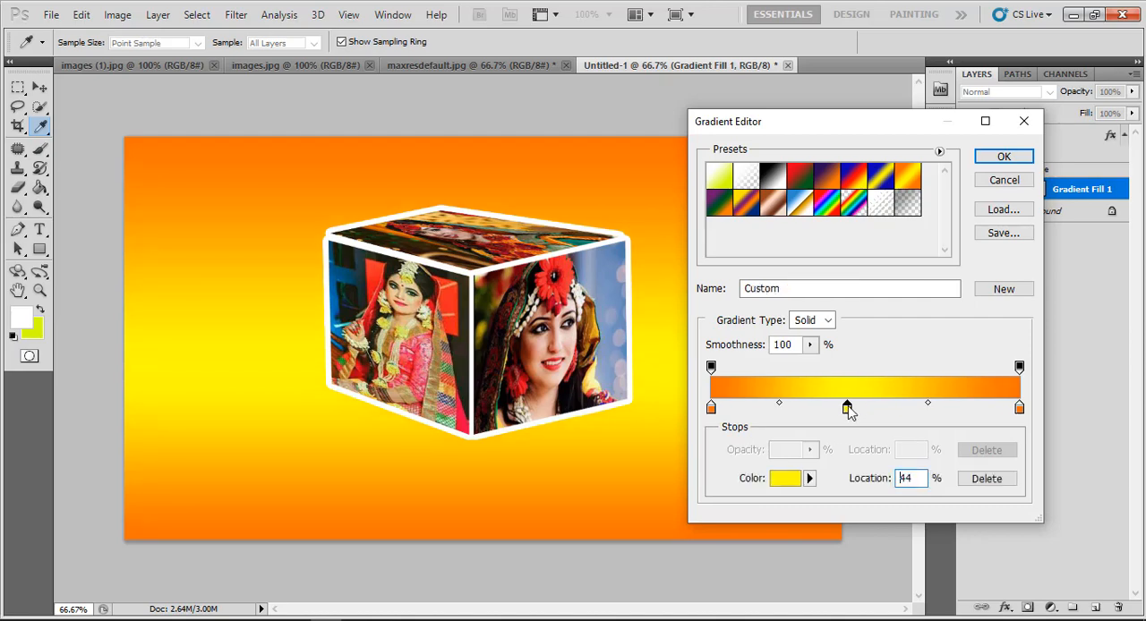
pyautogui.click(992, 158)
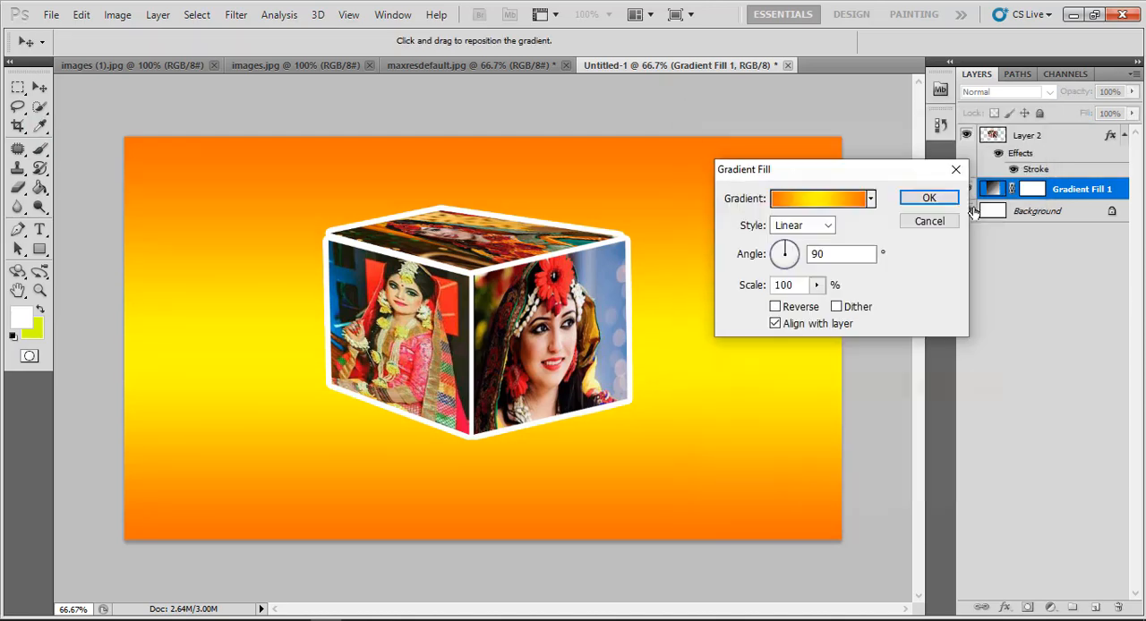
pyautogui.click(929, 198)
# Enlarge the cube layer to about 123% width and 134% height, centred at about X 642 px, Y 350 px
pyautogui.click(1034, 135)
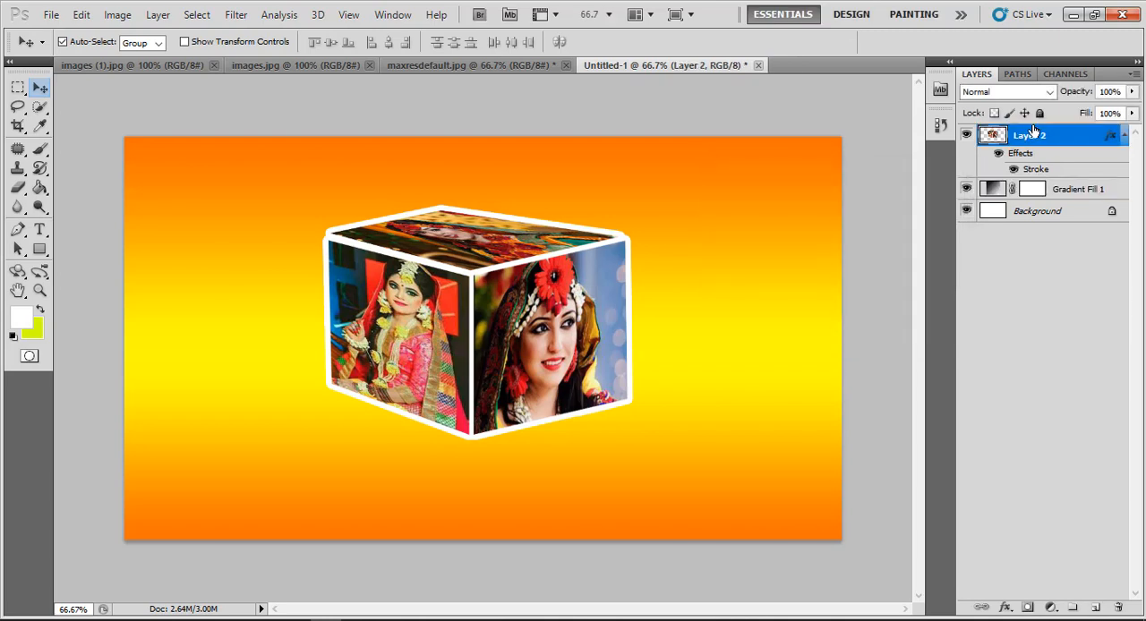
pyautogui.click(248, 42)
pyautogui.moveTo(627, 433); pyautogui.dragTo(698, 511)
pyautogui.moveTo(649, 413); pyautogui.dragTo(624, 362)
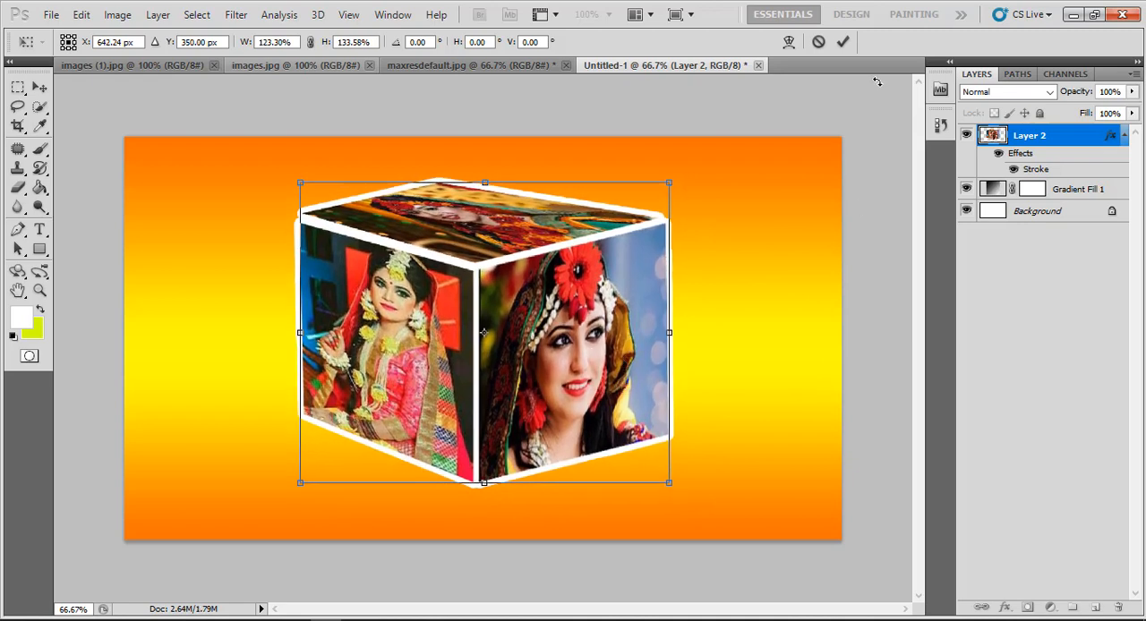
pyautogui.click(843, 41)
pyautogui.click(185, 42)
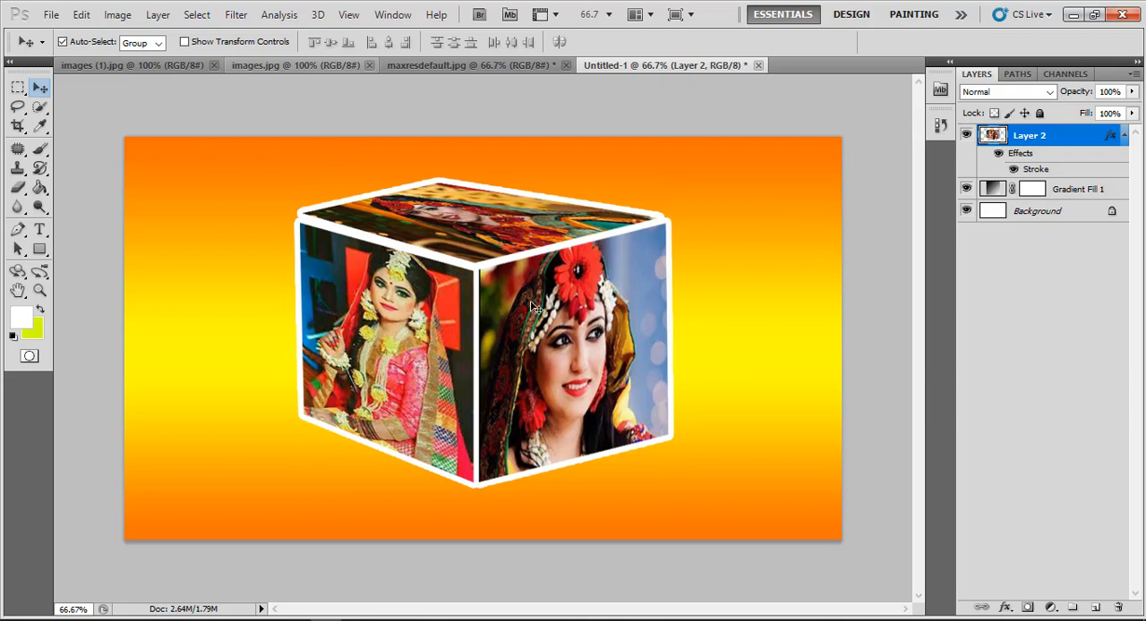
# Save a JPEG copy of the composition to the Desktop as Untitled-1.jpg, accepting the JPEG options
pyautogui.click(51, 14)
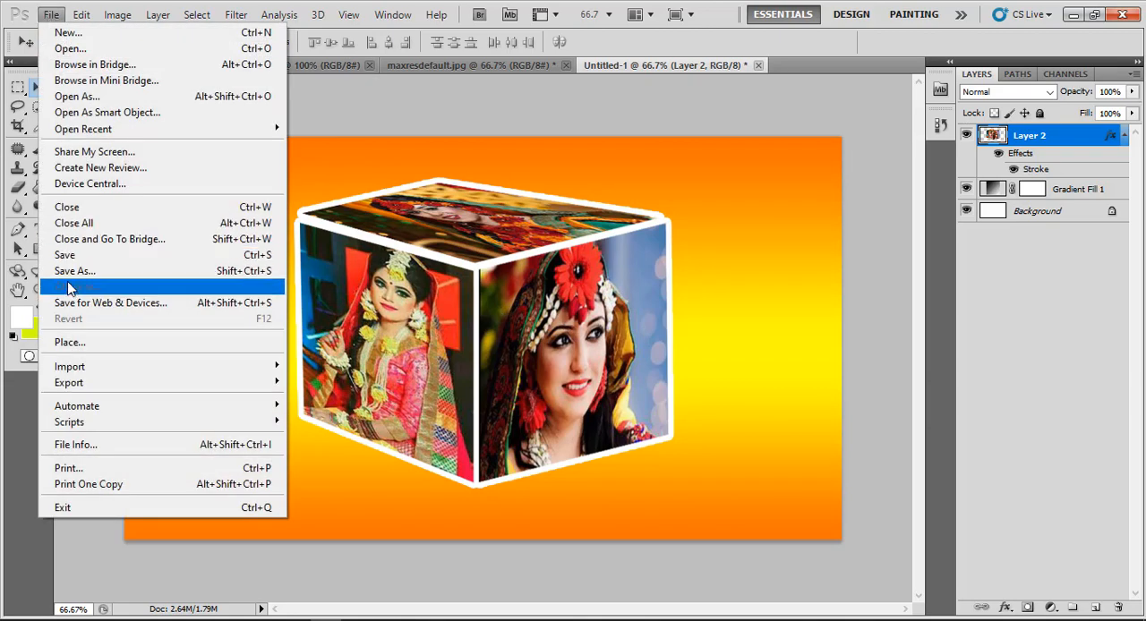
pyautogui.click(116, 289)
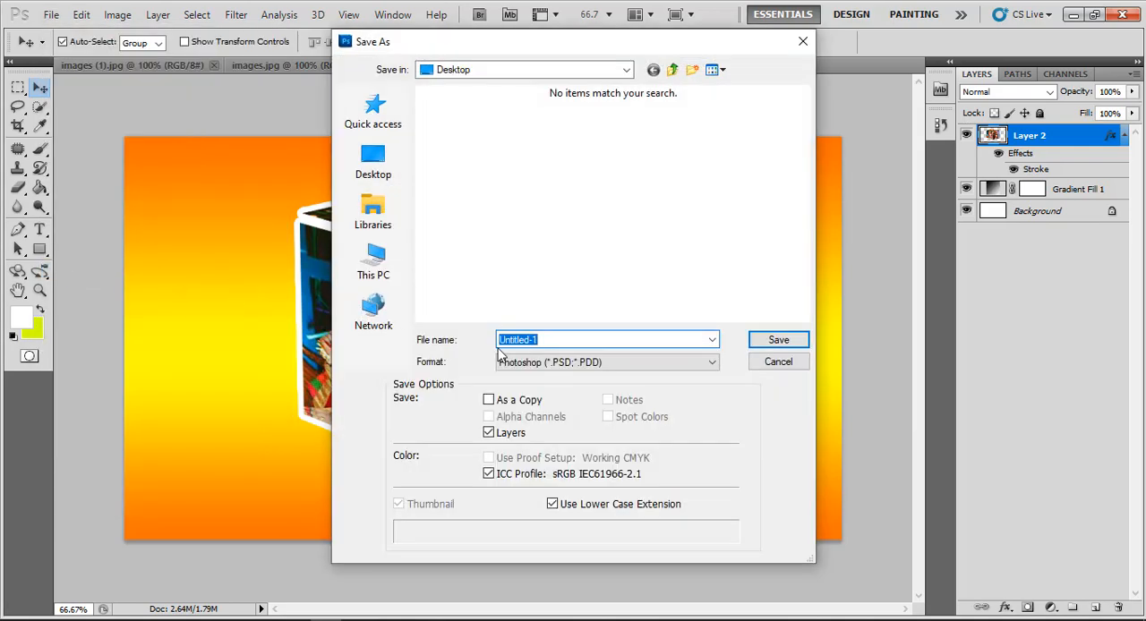
pyautogui.click(523, 364)
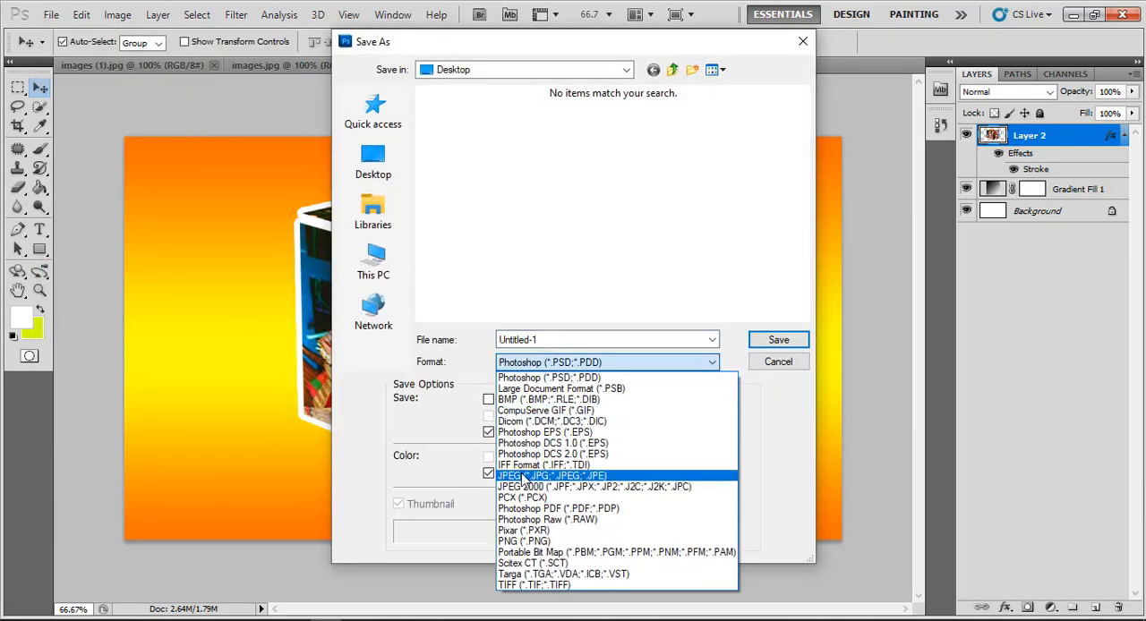
pyautogui.click(537, 476)
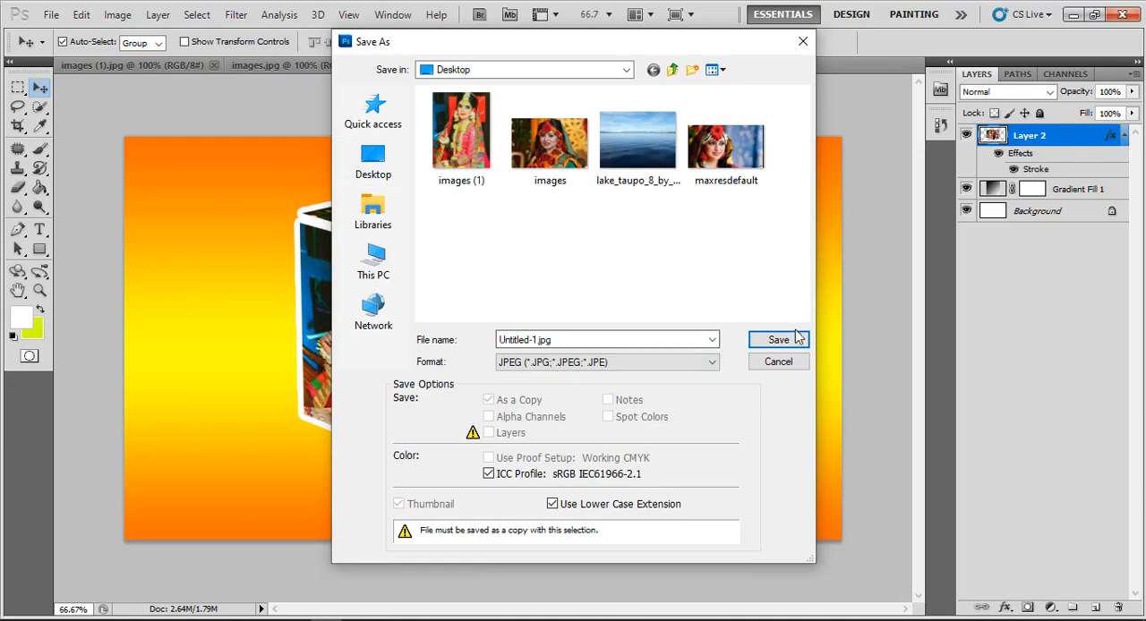
pyautogui.click(381, 164)
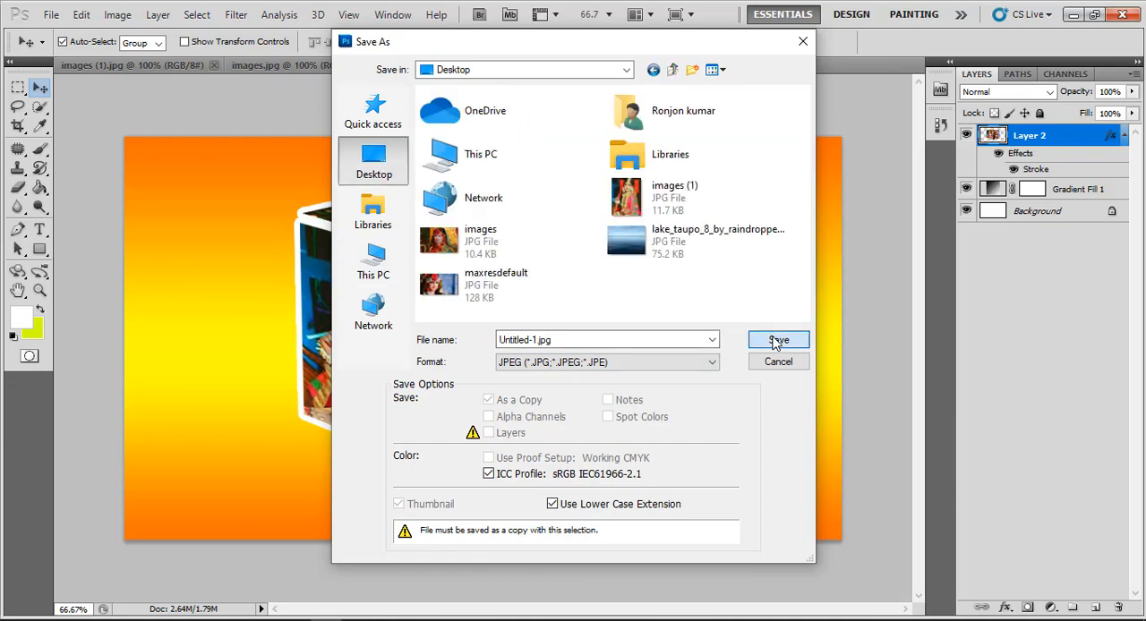
pyautogui.click(776, 339)
pyautogui.click(672, 158)
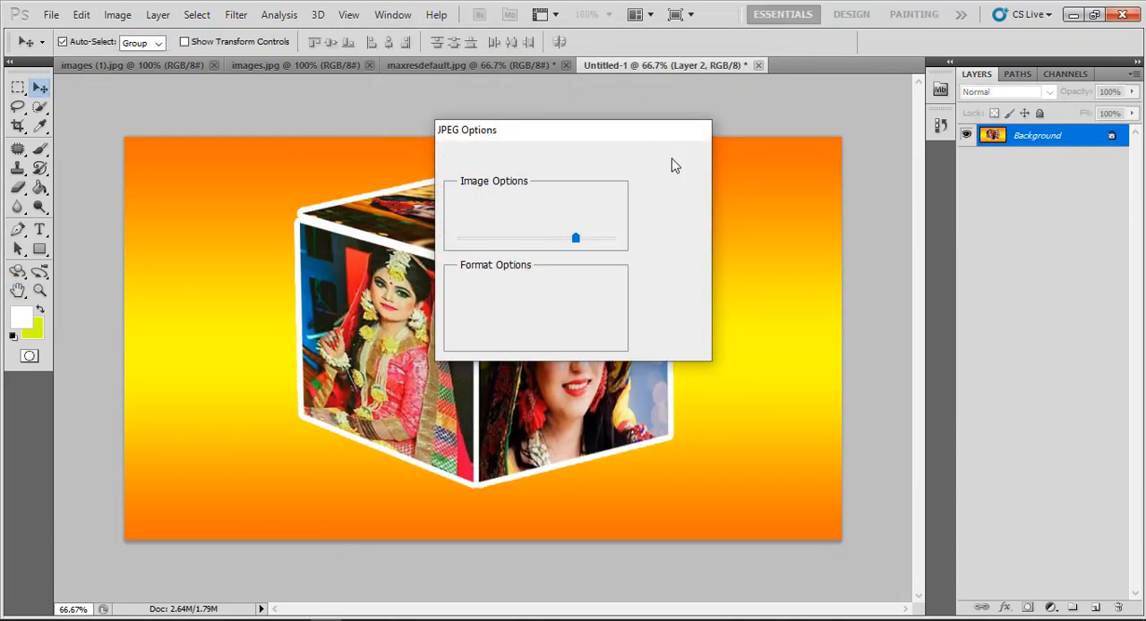
# Switch to the Windows desktop and open the exported Untitled-1 image for viewing
pyautogui.click(1073, 15)
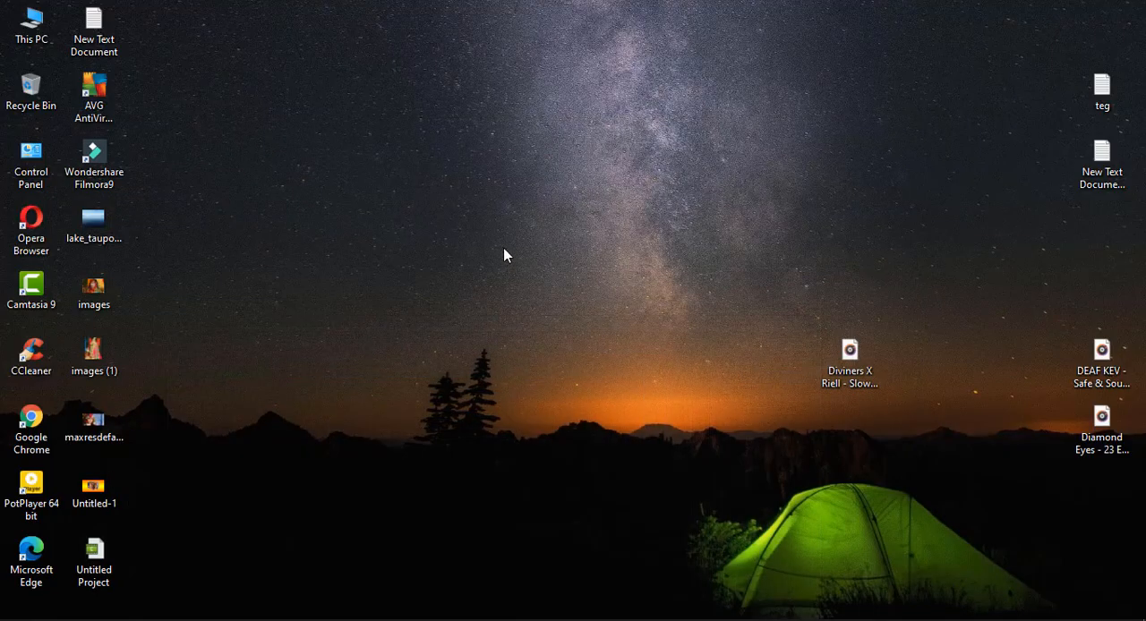
pyautogui.doubleClick(117, 501)
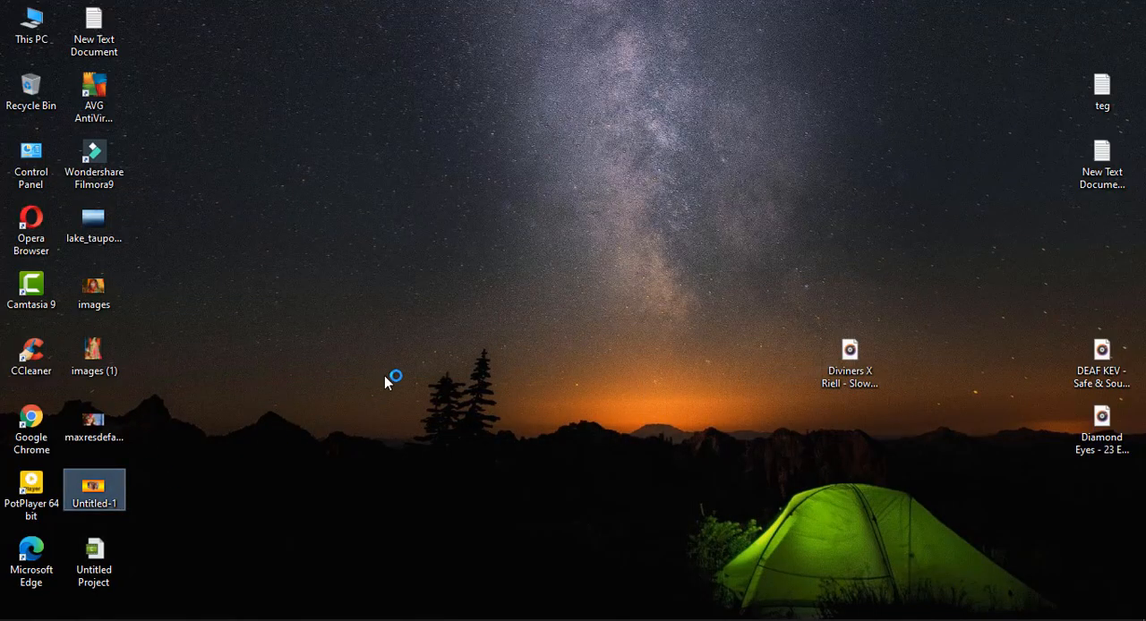